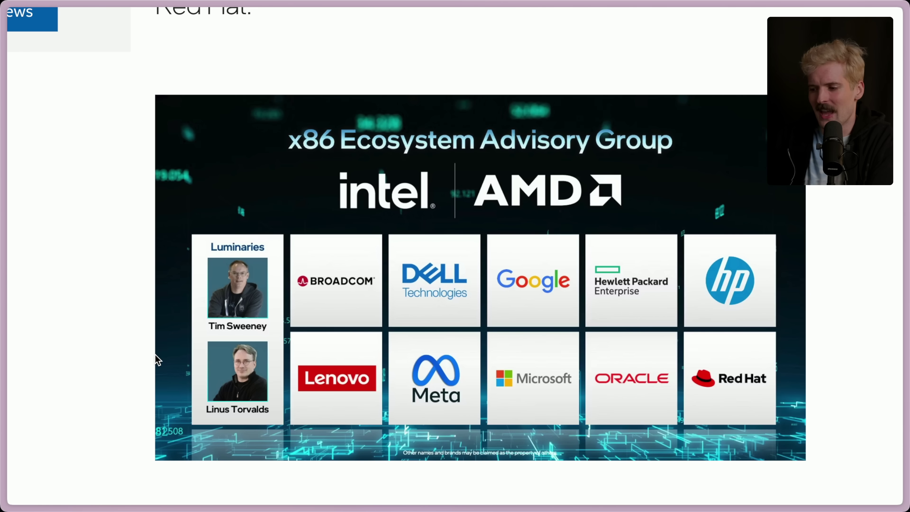
# - Open the Build your own Redis challenge and scroll through its list of stages
pyautogui.scroll(-1, 155, 354)
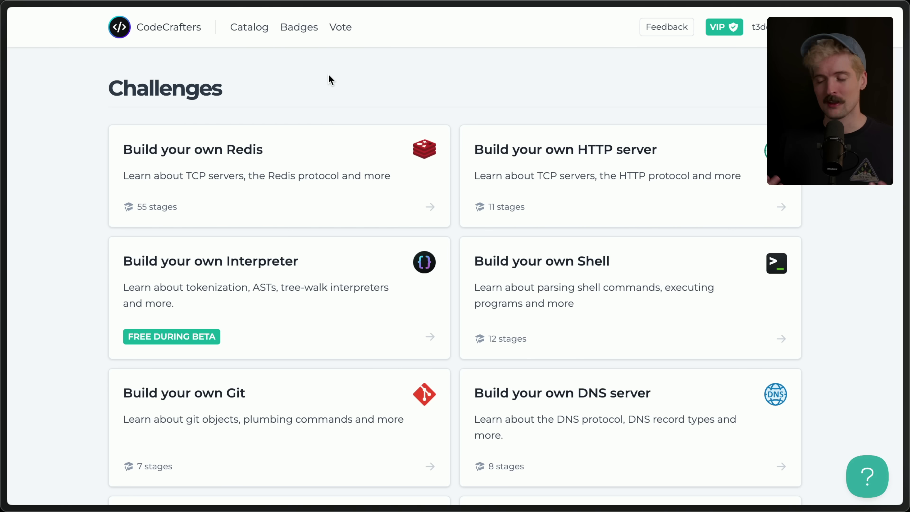
pyautogui.click(295, 174)
pyautogui.scroll(-10, 294, 173)
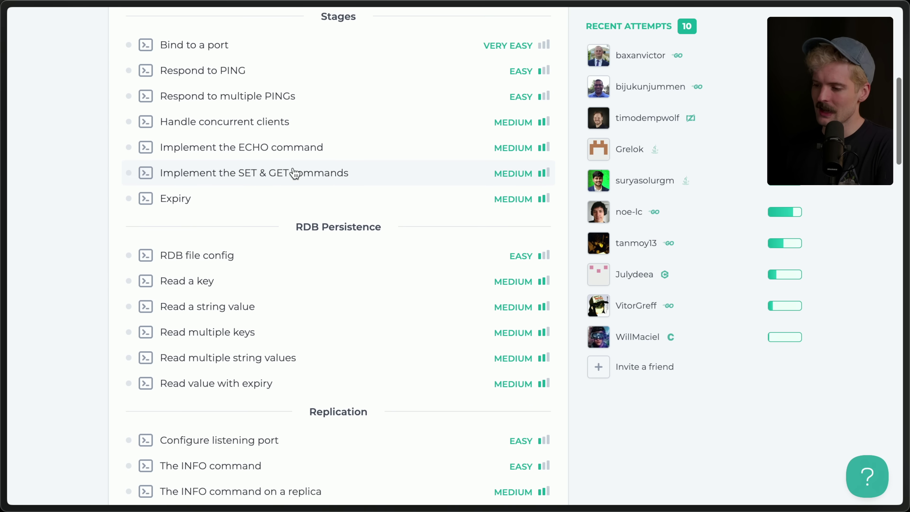
pyautogui.scroll(-20, 350, 432)
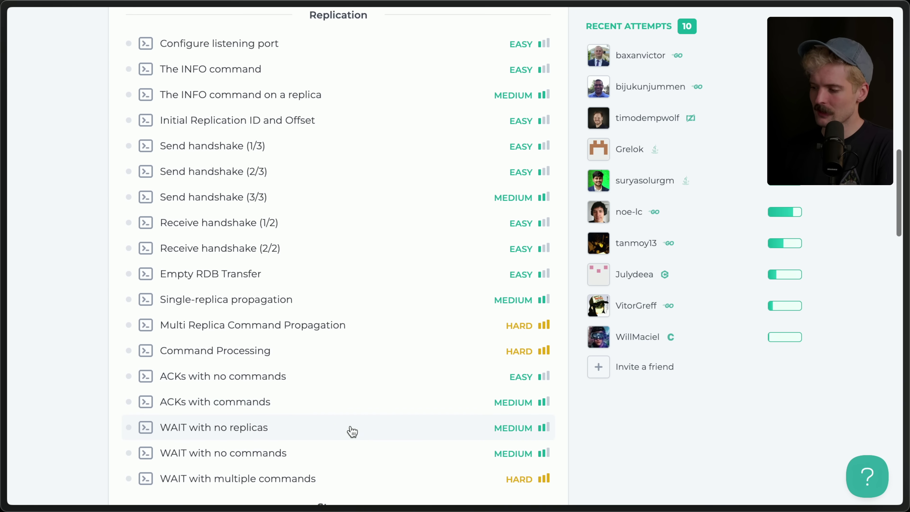
pyautogui.scroll(20, 352, 431)
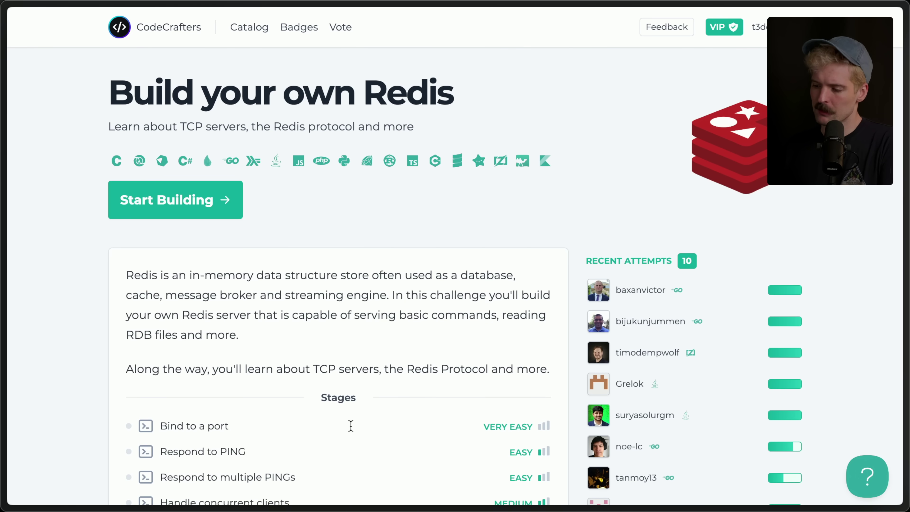
# - Go back to the Challenges catalog and scroll through it
pyautogui.press('super+bracketleft')
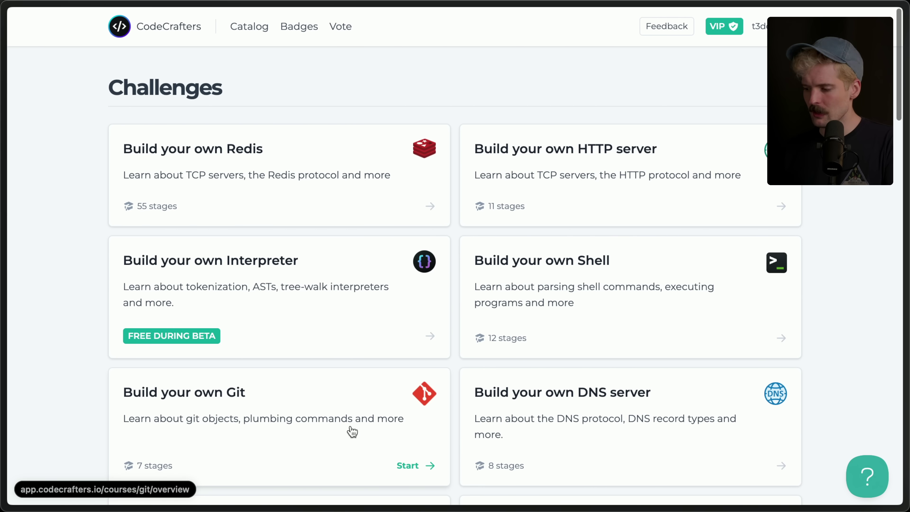
pyautogui.scroll(-10, 352, 431)
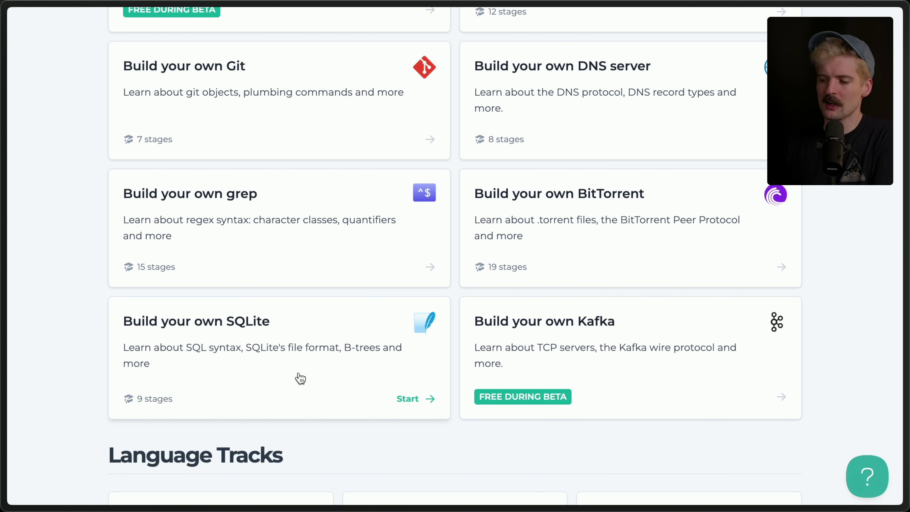
pyautogui.scroll(10, 82, 332)
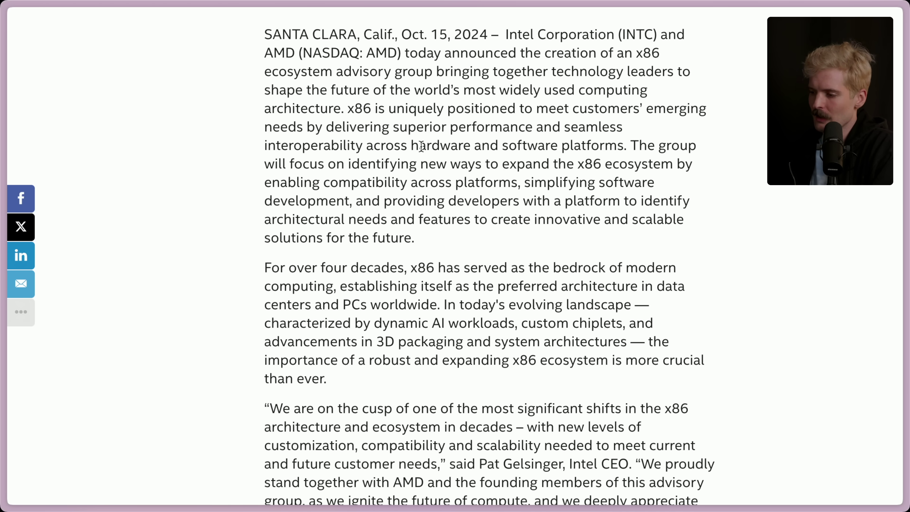
# - Highlight the press release's sentences on x86's unique position and the group's focus, then scroll down
pyautogui.moveTo(628, 147); pyautogui.dragTo(349, 111)
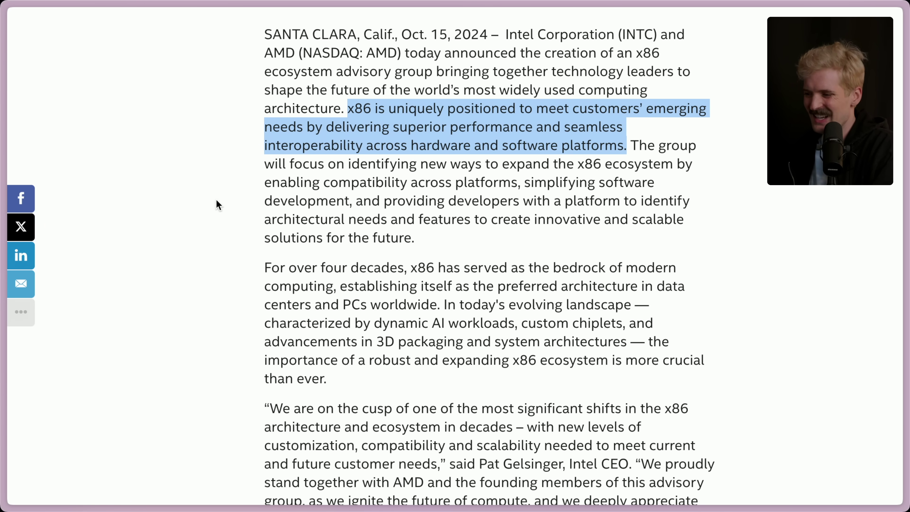
pyautogui.click(230, 234)
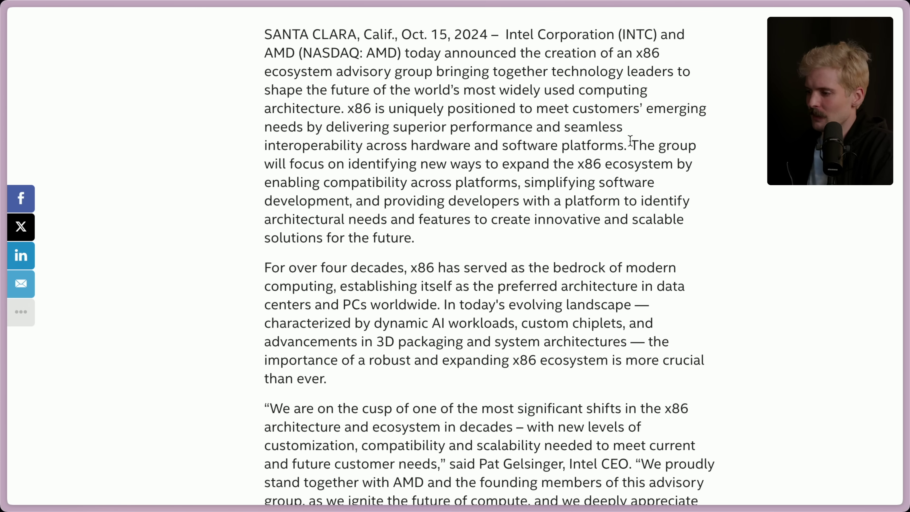
pyautogui.moveTo(631, 145); pyautogui.dragTo(652, 178)
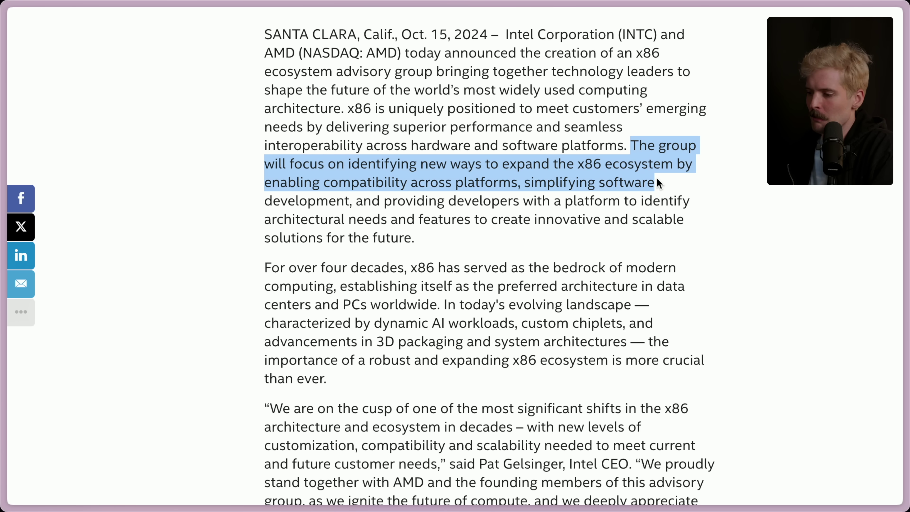
pyautogui.moveTo(656, 179); pyautogui.dragTo(575, 238)
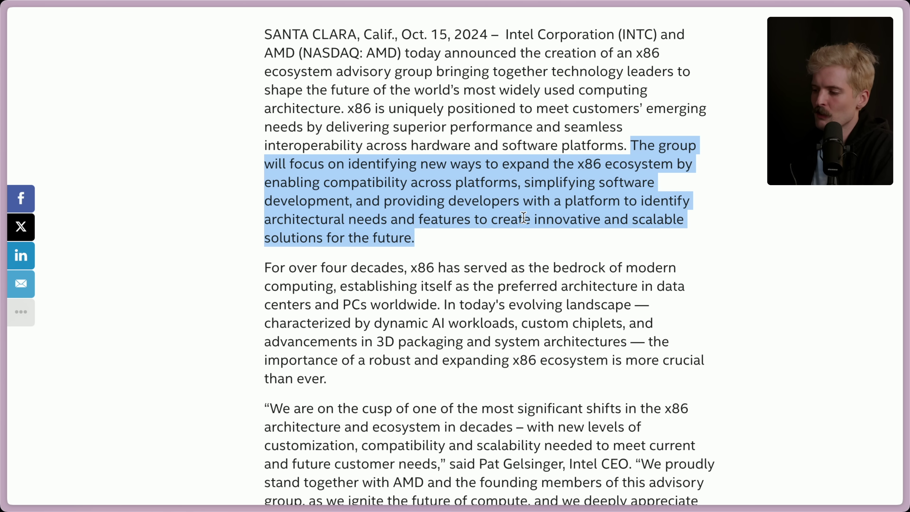
pyautogui.click(452, 242)
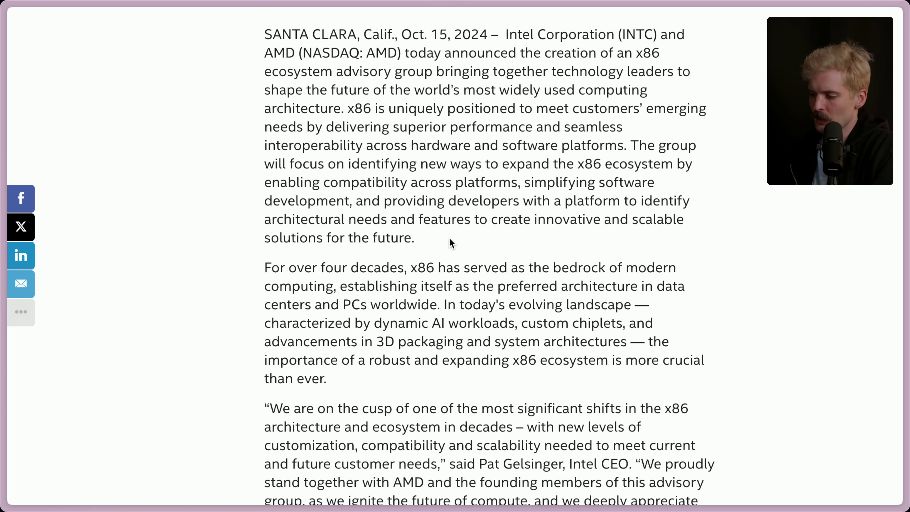
pyautogui.scroll(-10, 440, 288)
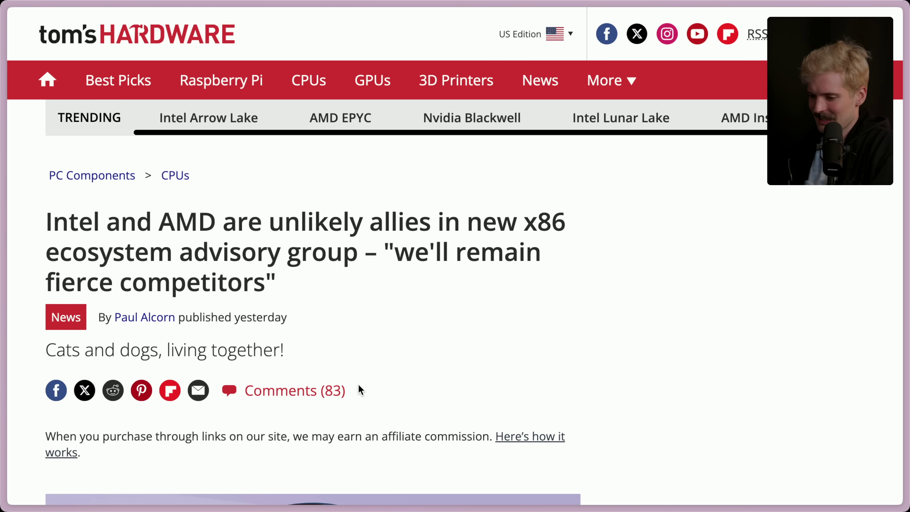
# - Scroll the Tom's Hardware article and highlight the phrase 'x86 simplification efforts'
pyautogui.scroll(-3, 358, 385)
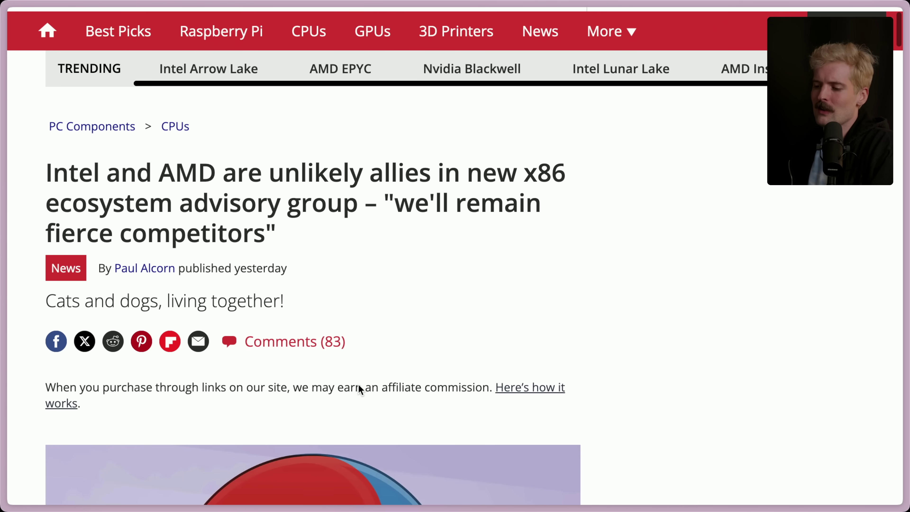
pyautogui.scroll(-6, 358, 388)
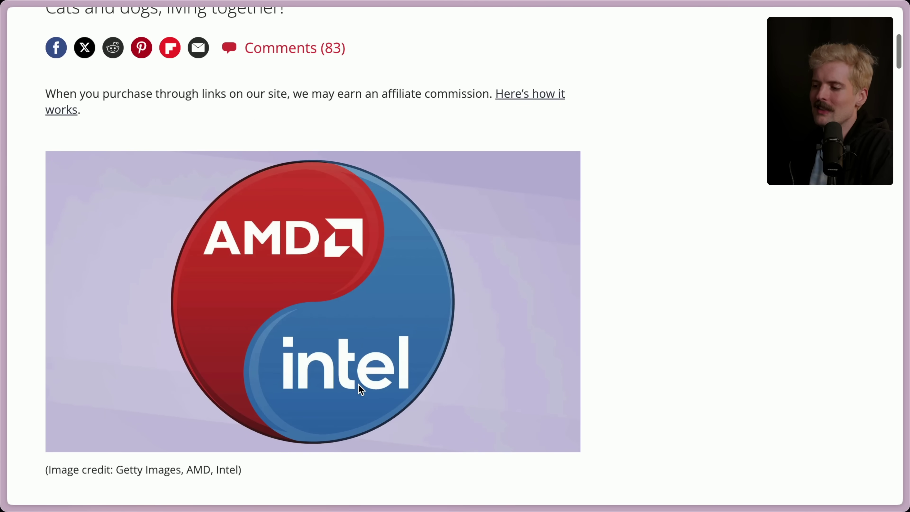
pyautogui.scroll(-5, 360, 389)
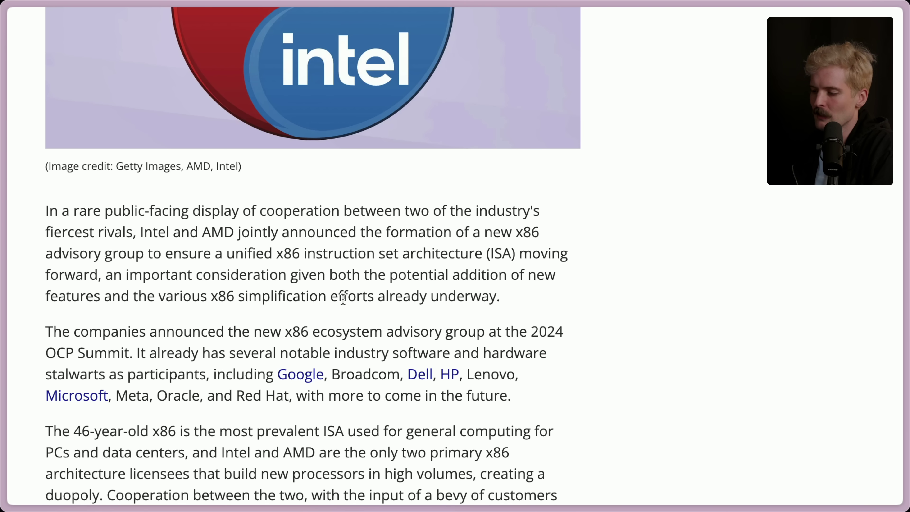
pyautogui.moveTo(214, 298)
pyautogui.mouseDown()
pyautogui.moveTo(388, 296)
pyautogui.moveTo(212, 299)
pyautogui.mouseUp()
# - Open app.excalidraw.com in a new tab
pyautogui.press('super+t')
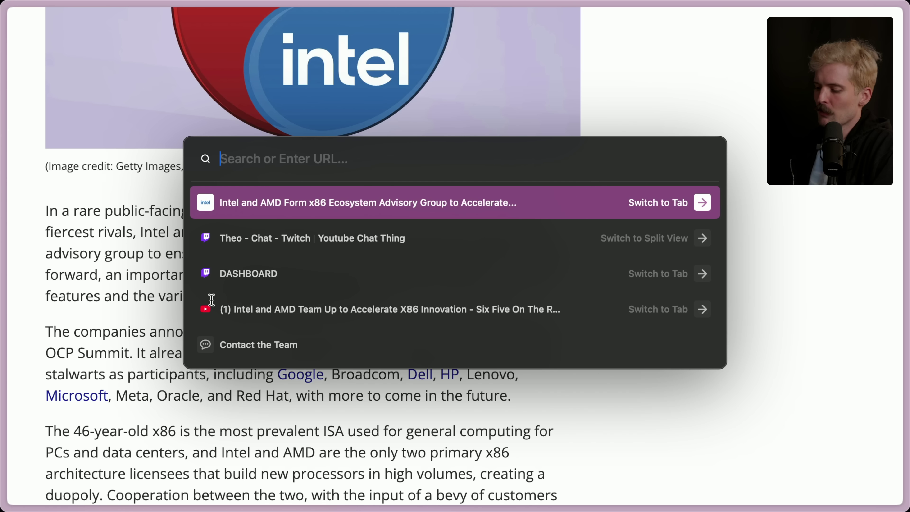
pyautogui.write('app.e')
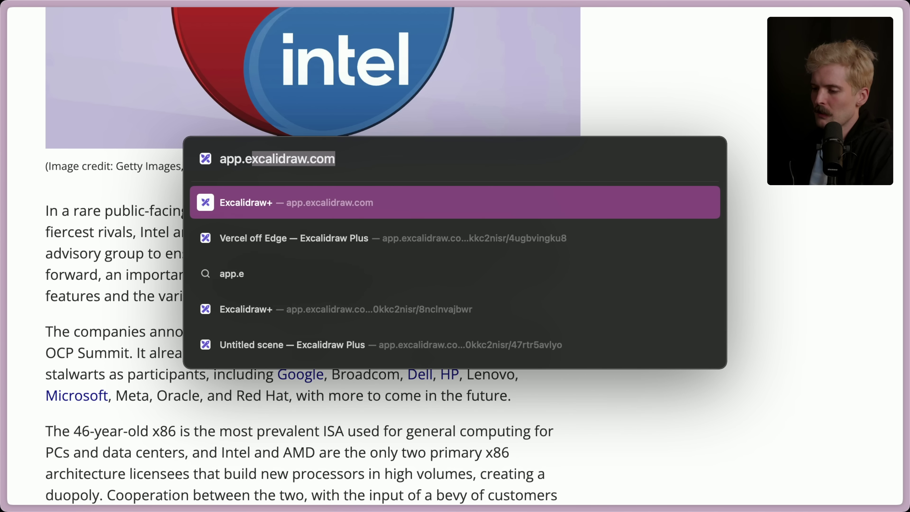
pyautogui.press('Return')
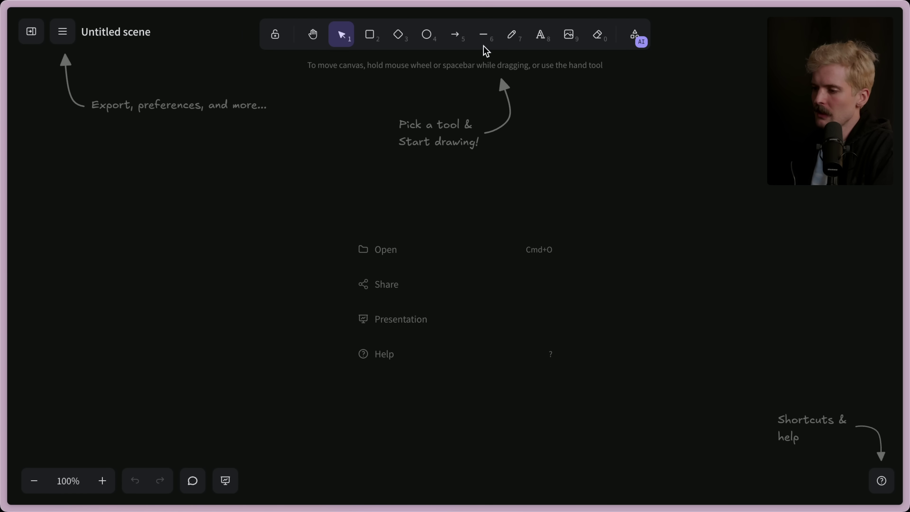
# - Draw a large rounded square near the canvas centre labelled 'Chip'
pyautogui.click(370, 36)
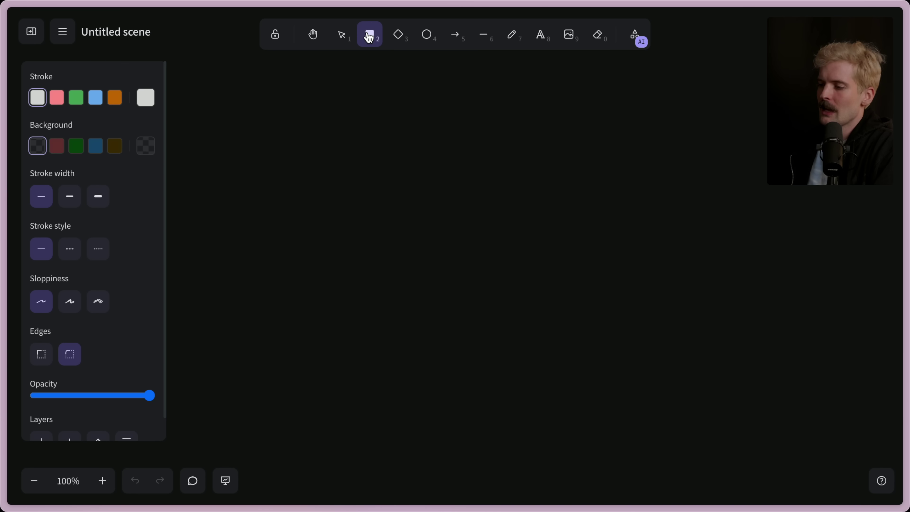
pyautogui.moveTo(437, 121); pyautogui.dragTo(613, 333)
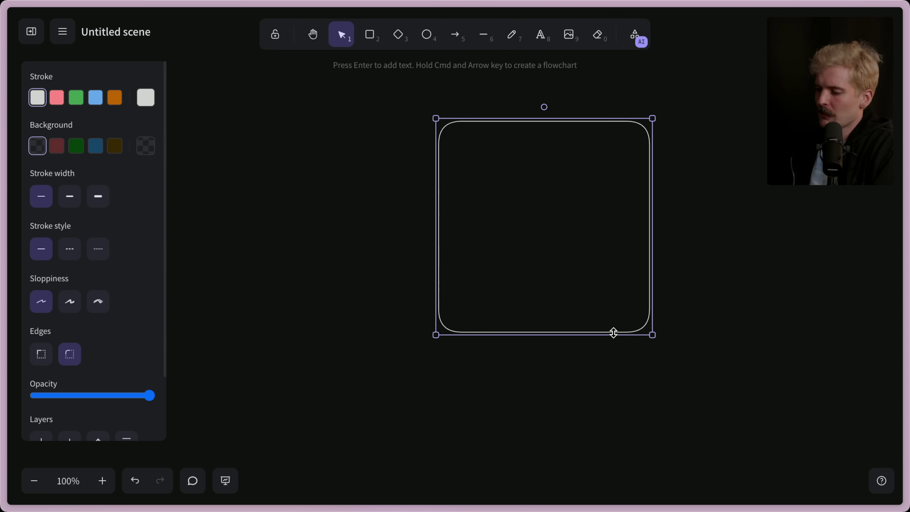
pyautogui.doubleClick(540, 218)
pyautogui.write('Chip')
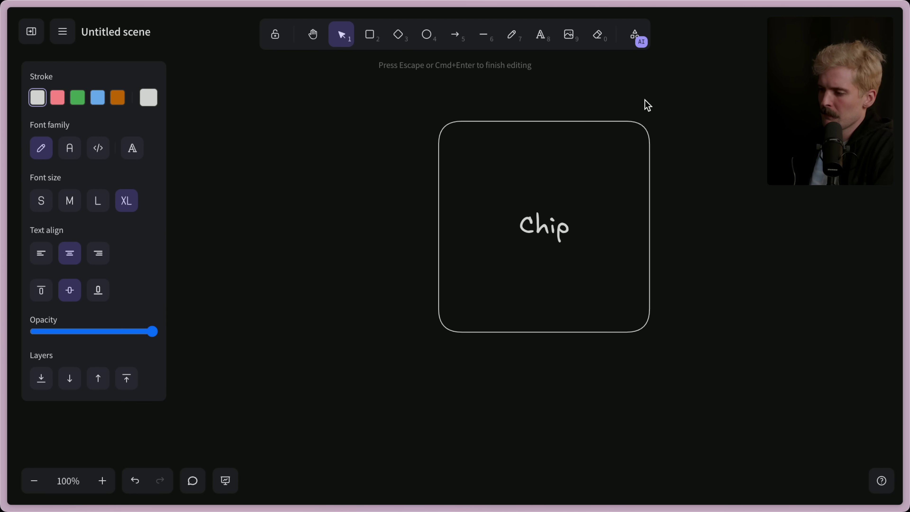
pyautogui.click(648, 105)
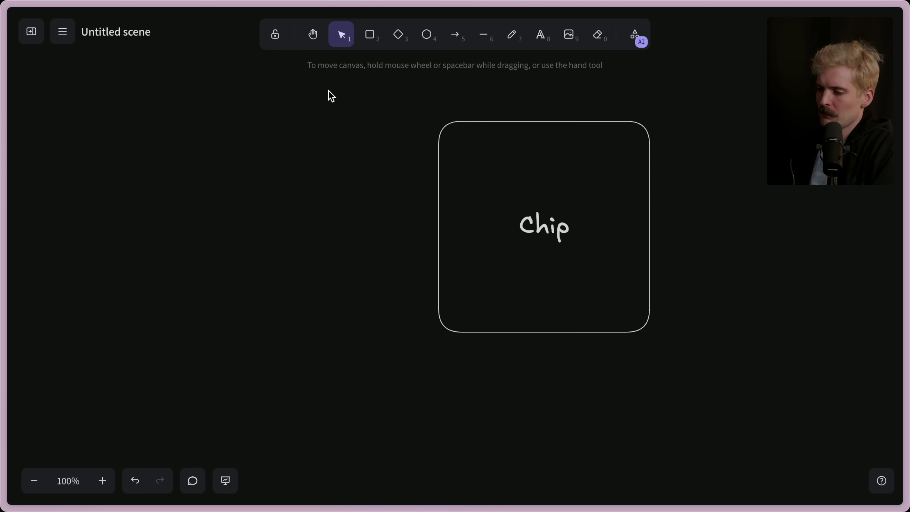
# - Add text labels '1' and '2' to the left of the Chip box
pyautogui.doubleClick(253, 133)
pyautogui.write('1')
pyautogui.press('Escape')
pyautogui.doubleClick(252, 260)
pyautogui.write('2')
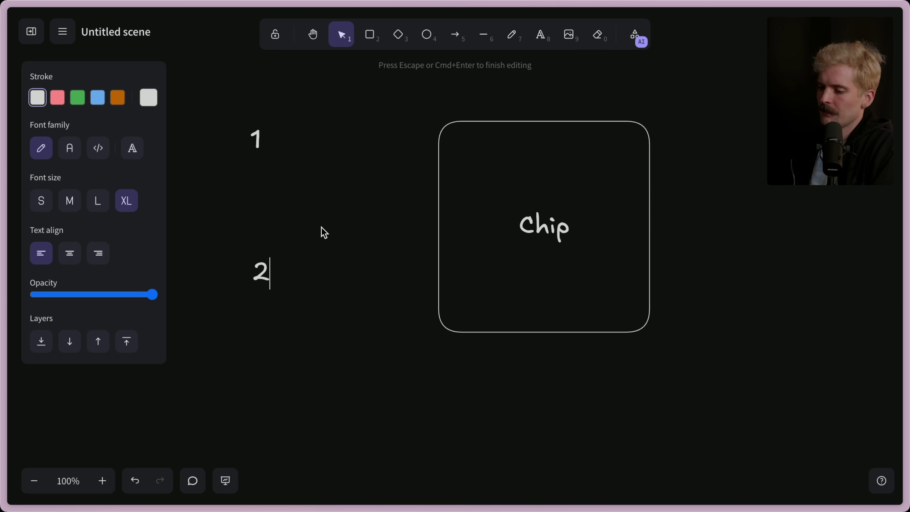
pyautogui.click(325, 233)
# - Draw four short input lines extending left from the Chip box's edge
pyautogui.click(483, 35)
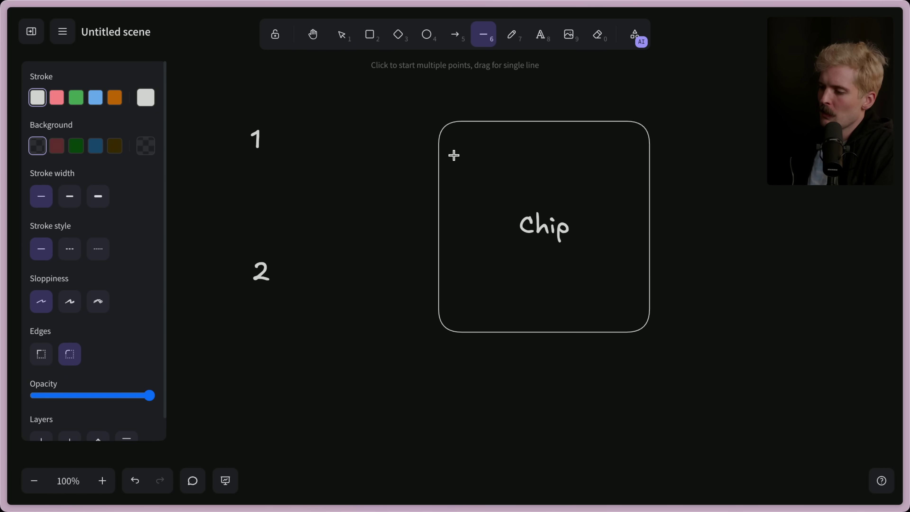
pyautogui.moveTo(440, 173); pyautogui.dragTo(383, 173)
pyautogui.click(484, 34)
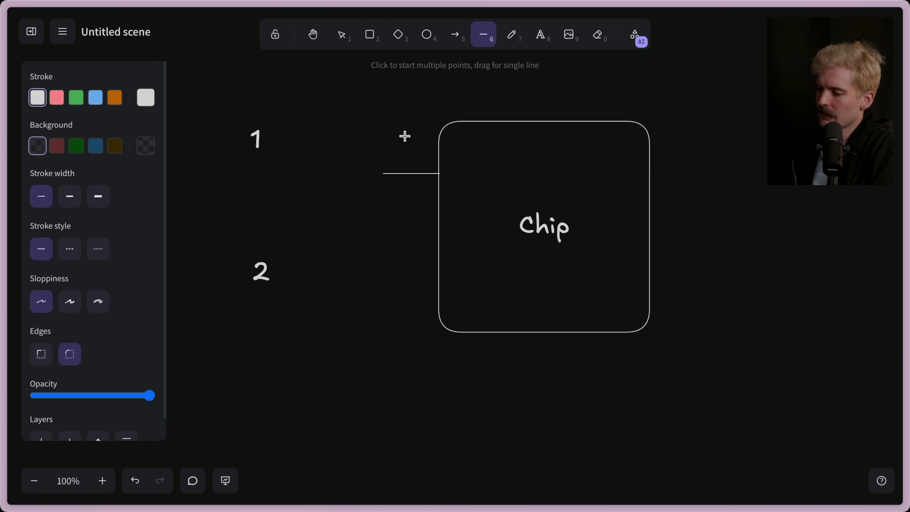
pyautogui.moveTo(440, 136); pyautogui.dragTo(385, 135)
pyautogui.click(483, 34)
pyautogui.moveTo(440, 250); pyautogui.dragTo(391, 251)
pyautogui.press('6')
pyautogui.moveTo(441, 289); pyautogui.dragTo(395, 288)
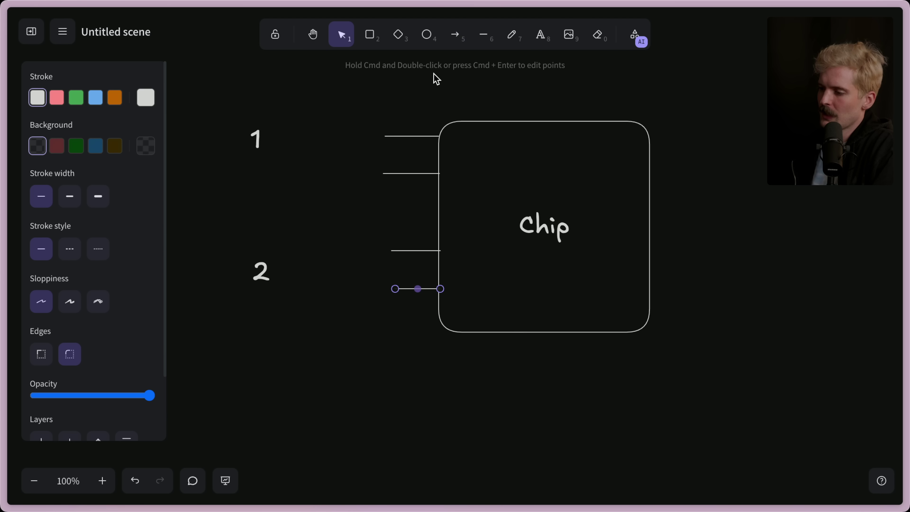
# - Draw arrows from labels 1 and 2 toward the Chip box
pyautogui.click(454, 34)
pyautogui.moveTo(278, 144); pyautogui.dragTo(393, 150)
pyautogui.press('a')
pyautogui.moveTo(277, 273); pyautogui.dragTo(405, 271)
pyautogui.click(433, 234)
# - Draw an output arrow off the Chip box's right edge and label it '3'
pyautogui.hscroll(5, 433, 223)
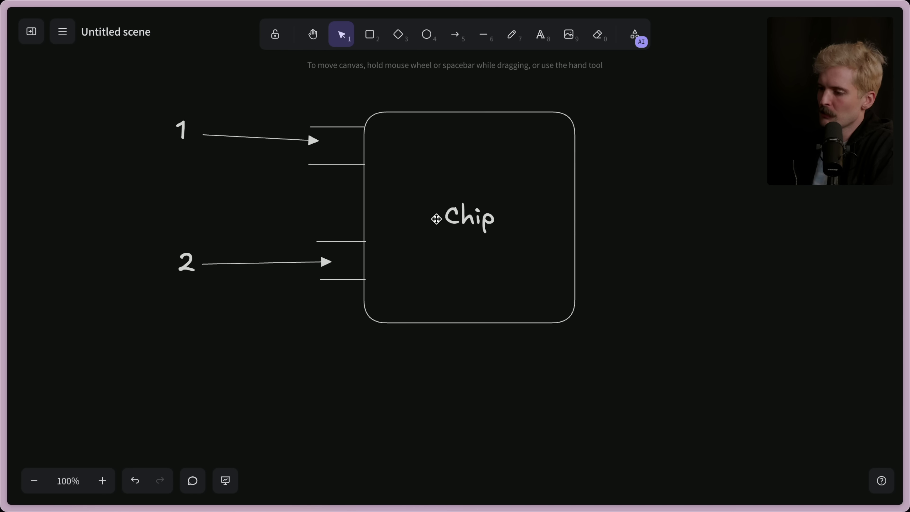
pyautogui.click(458, 34)
pyautogui.moveTo(515, 180); pyautogui.dragTo(577, 180)
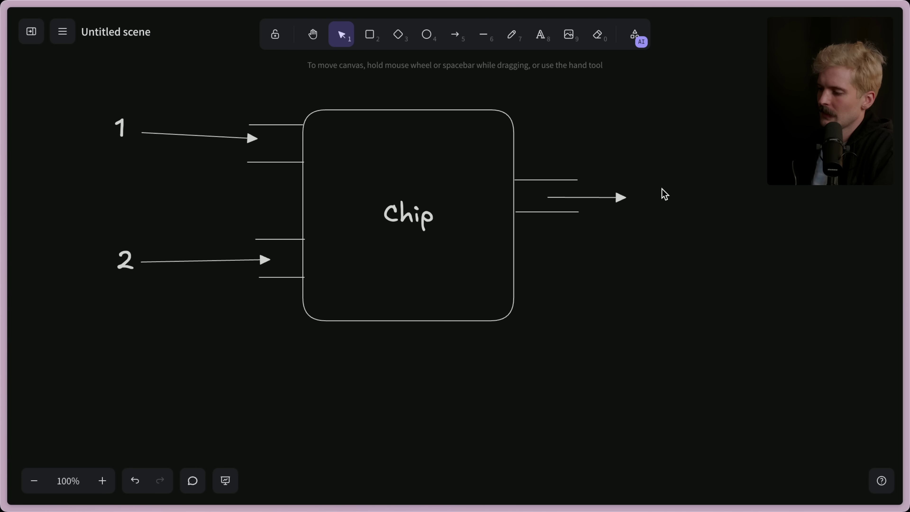
pyautogui.doubleClick(660, 193)
pyautogui.write('3')
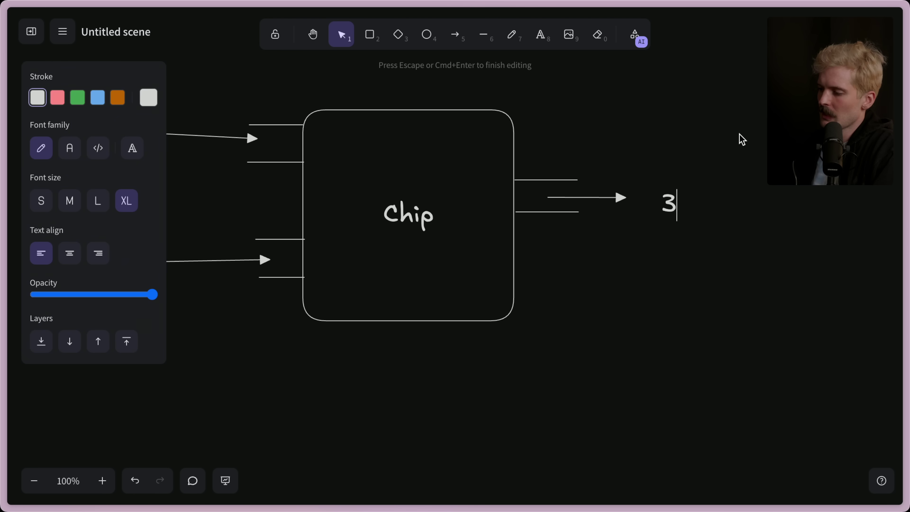
pyautogui.click(730, 133)
pyautogui.hscroll(-3, 533, 148)
pyautogui.scroll(2, 533, 148)
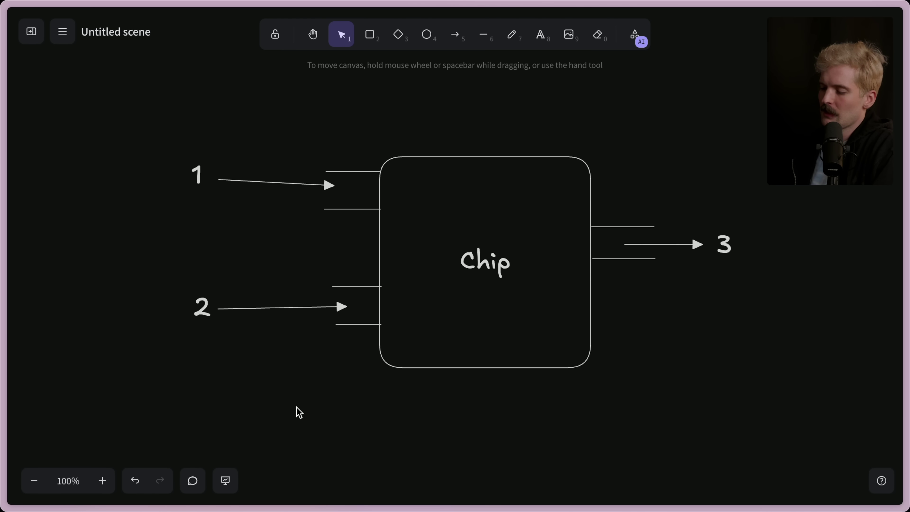
# - Change input labels 2 and 1 to '10' and '01', and output 3 to '11'
pyautogui.doubleClick(195, 308)
pyautogui.write('10')
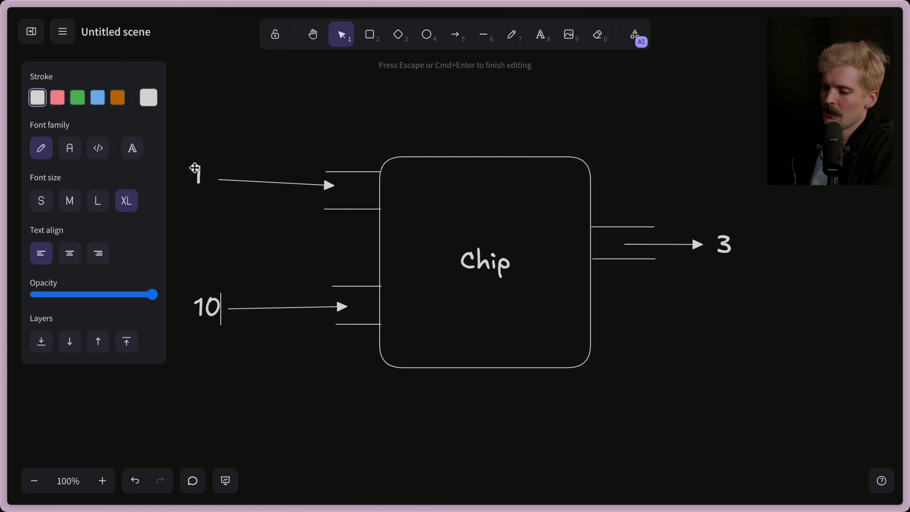
pyautogui.click(194, 168)
pyautogui.doubleClick(195, 168)
pyautogui.write('0')
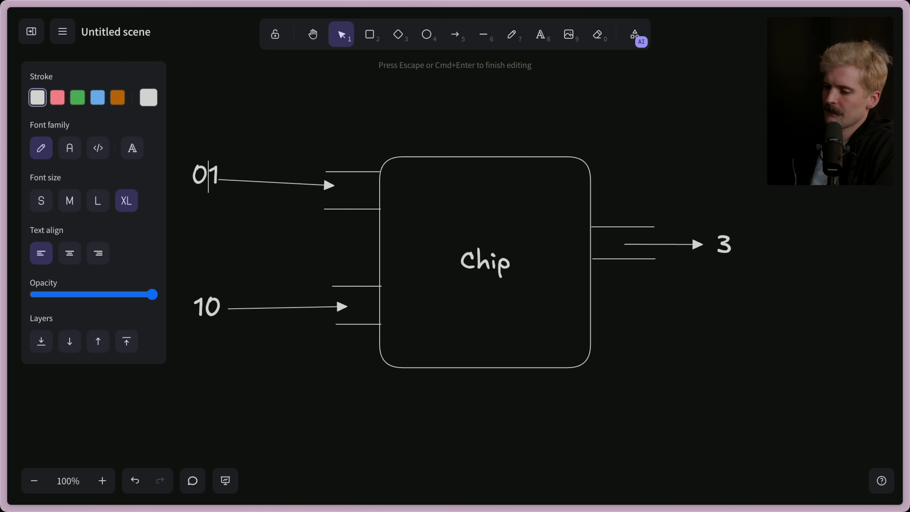
pyautogui.click(185, 144)
pyautogui.doubleClick(722, 244)
pyautogui.write('11')
pyautogui.click(708, 332)
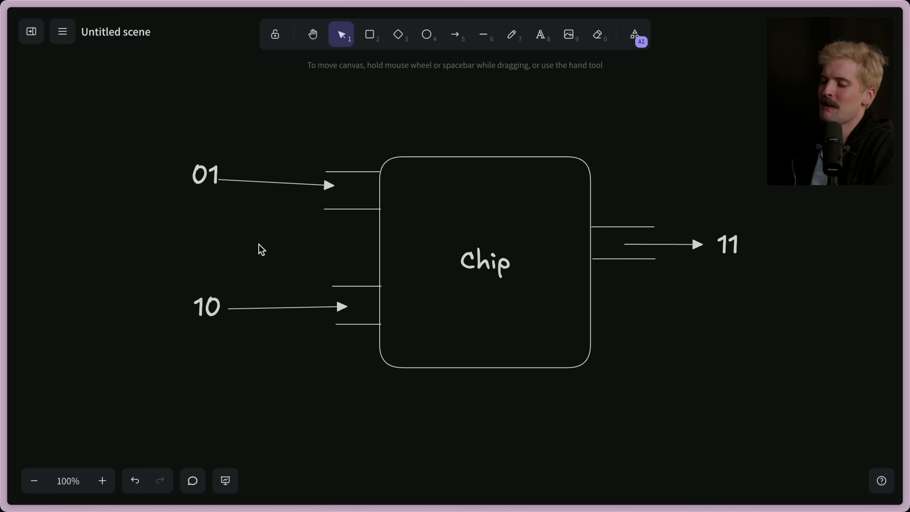
# - Nudge the 01 label slightly down and to the left
pyautogui.click(206, 175)
pyautogui.moveTo(206, 175); pyautogui.dragTo(202, 179)
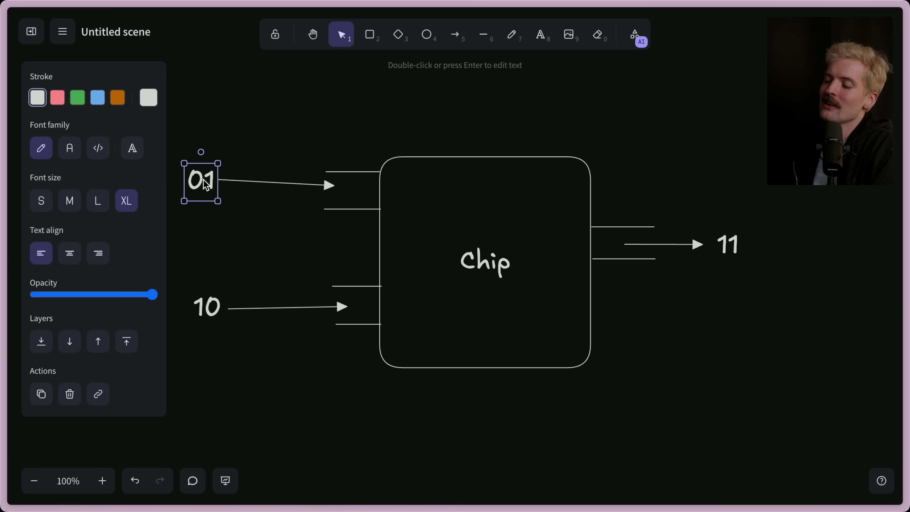
pyautogui.click(258, 252)
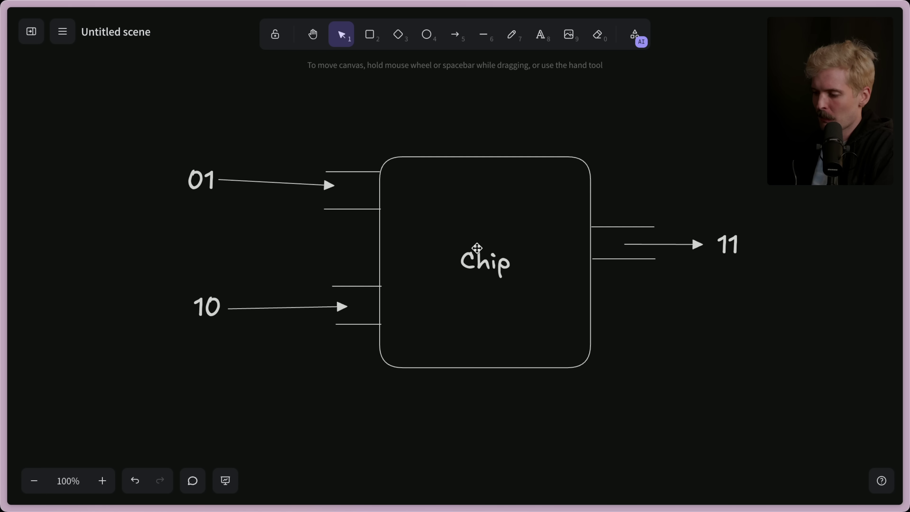
# - Replace the box text 'Chip' with 'ALU' and '(Summing)' on a second line
pyautogui.doubleClick(483, 261)
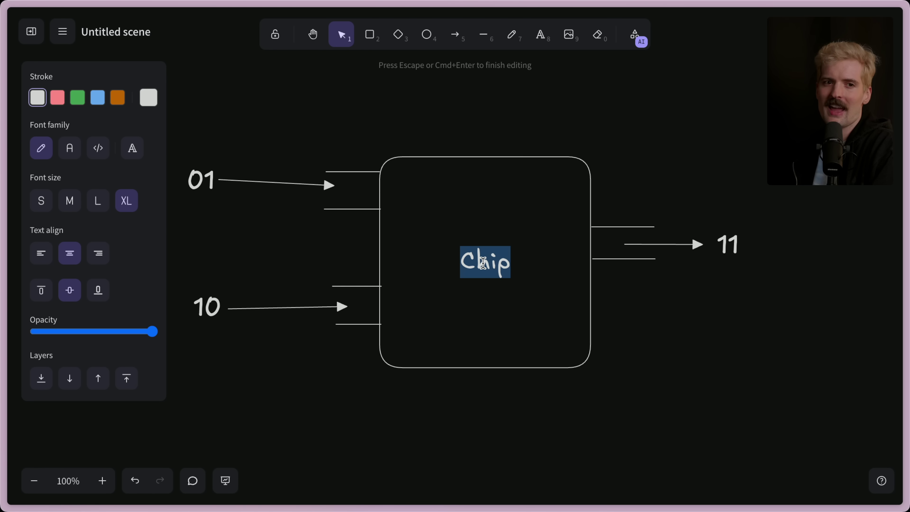
pyautogui.write('ALU')
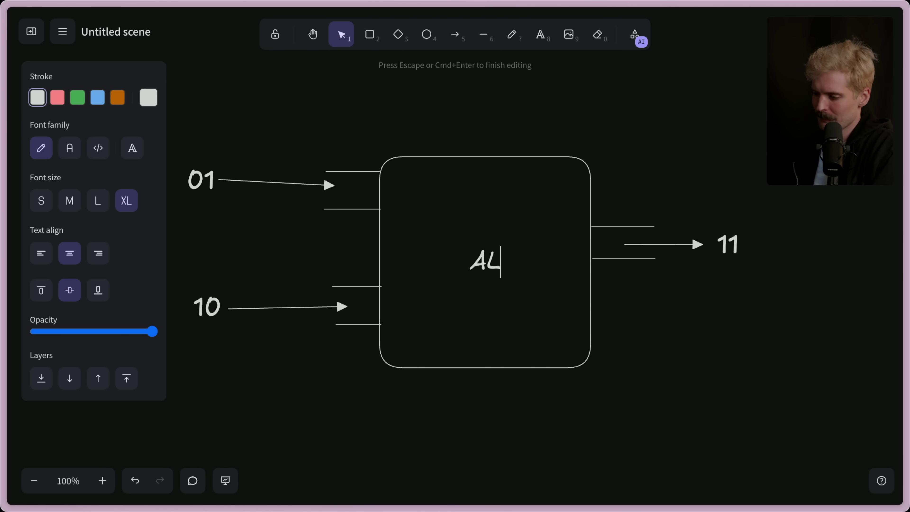
pyautogui.click(275, 250)
pyautogui.doubleClick(487, 256)
pyautogui.press('End')
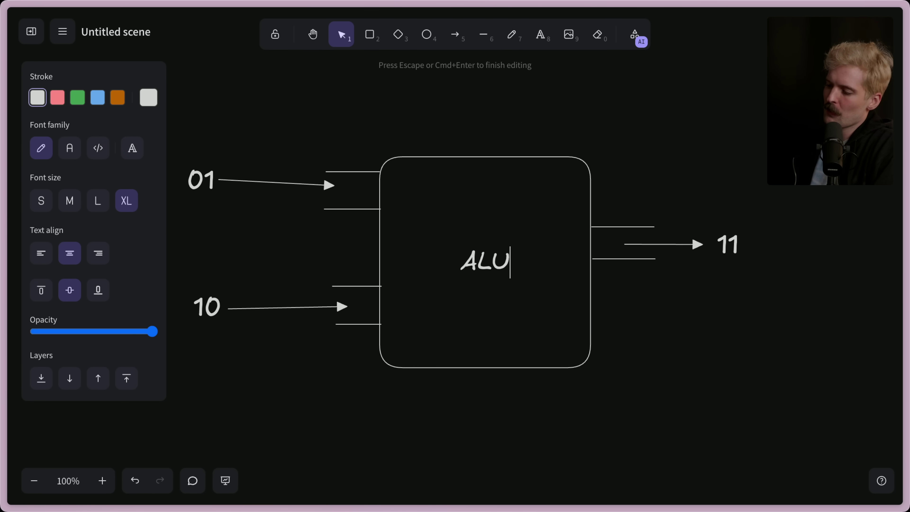
pyautogui.press('Return')
pyautogui.write('(Summing)')
pyautogui.press('Escape')
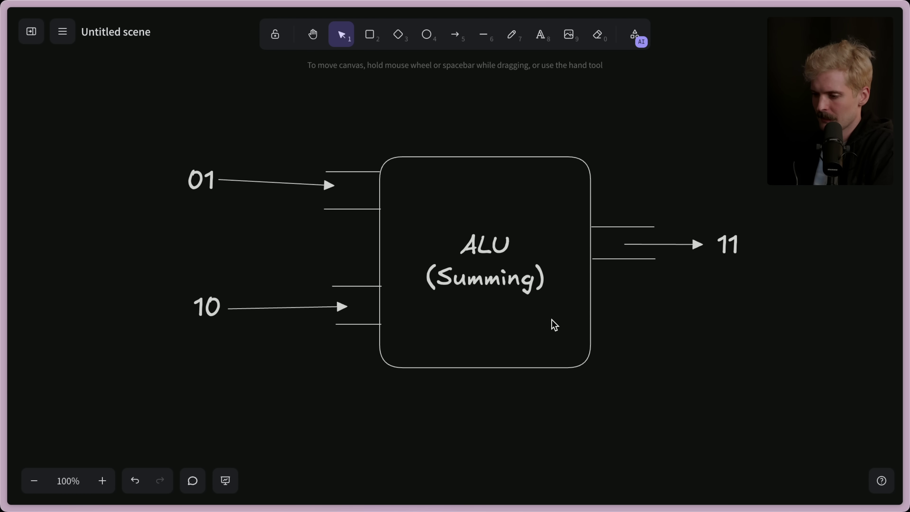
pyautogui.scroll(-3, 295, 374)
# - Copy and paste the whole diagram, placing the copy directly under the original
pyautogui.moveTo(173, 189); pyautogui.dragTo(731, 447)
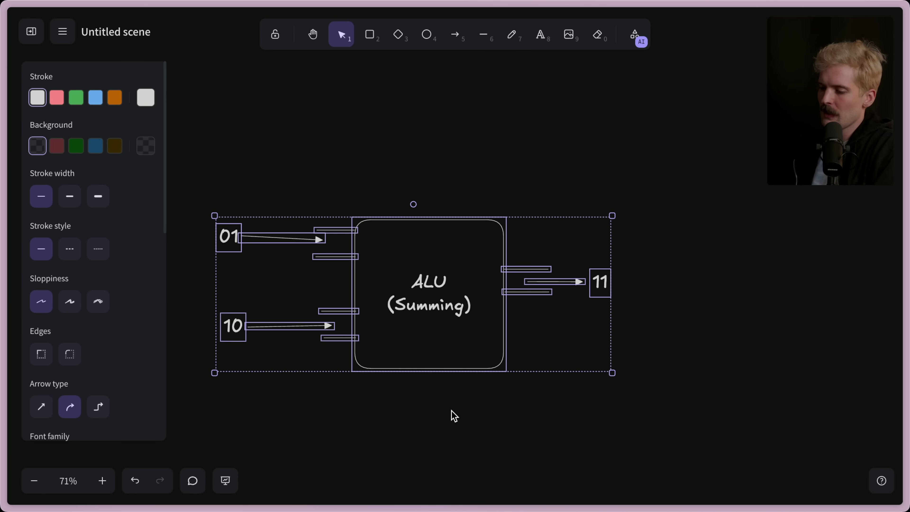
pyautogui.scroll(-3, 451, 416)
pyautogui.press('super+c')
pyautogui.press('super+v')
pyautogui.scroll(-4, 451, 416)
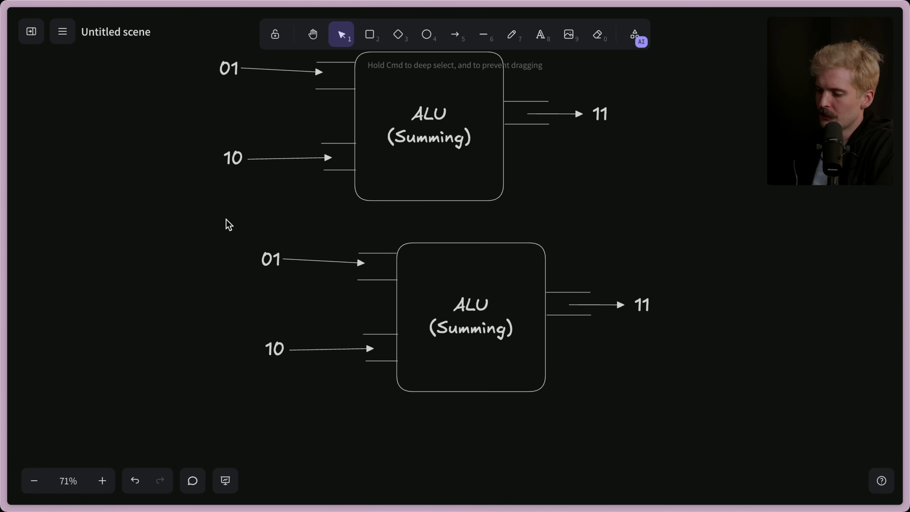
pyautogui.moveTo(227, 224); pyautogui.dragTo(668, 435)
pyautogui.moveTo(531, 380); pyautogui.dragTo(490, 377)
# - Change the copied box's '(Summing)' label to '(Multiplication)'
pyautogui.click(489, 376)
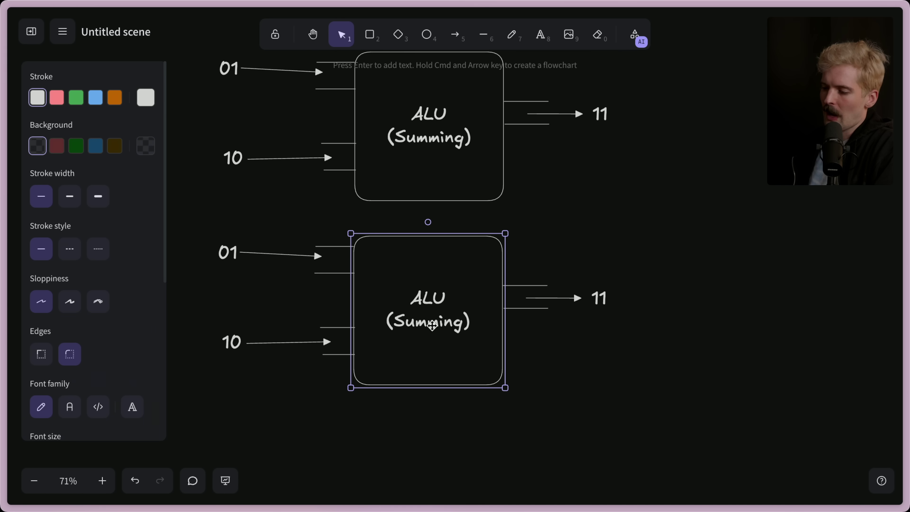
pyautogui.press('Return')
pyautogui.doubleClick(438, 319)
pyautogui.write('Multiplication')
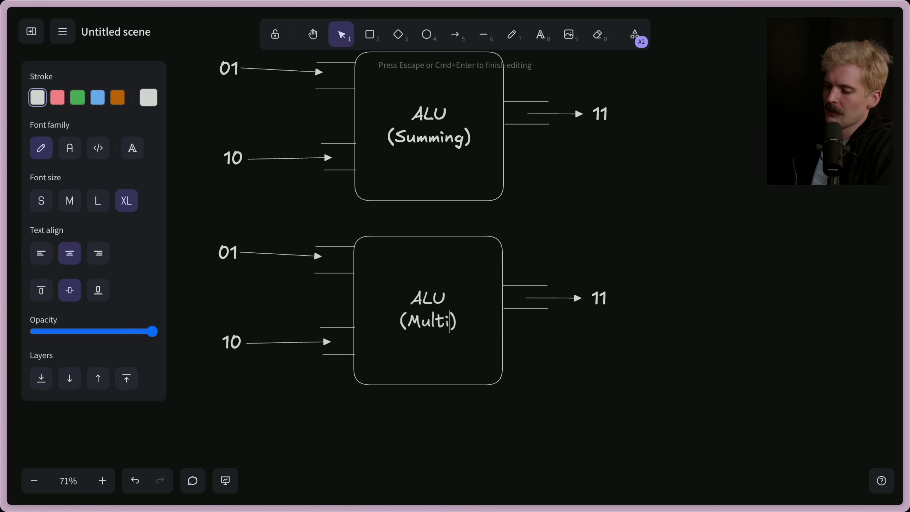
pyautogui.click(204, 359)
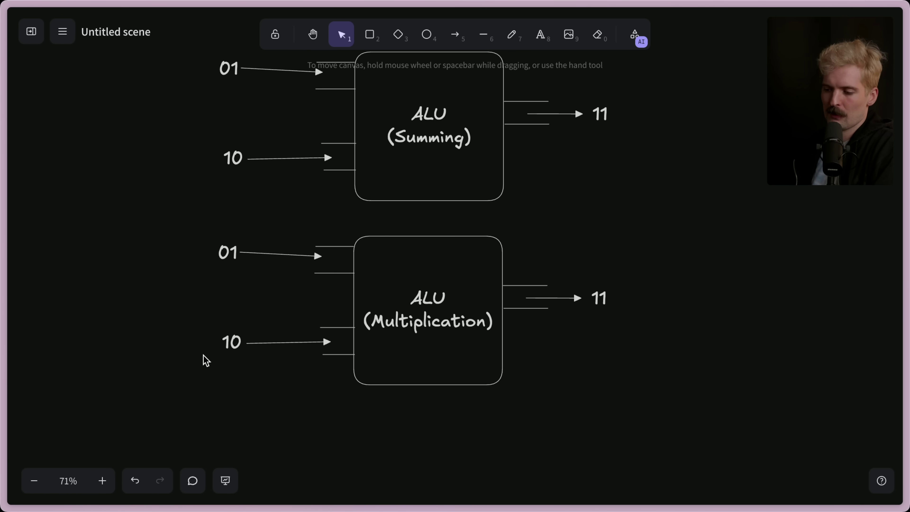
# - Change the lower diagram's output label from 11 to '10'
pyautogui.doubleClick(602, 301)
pyautogui.write('10')
pyautogui.click(625, 337)
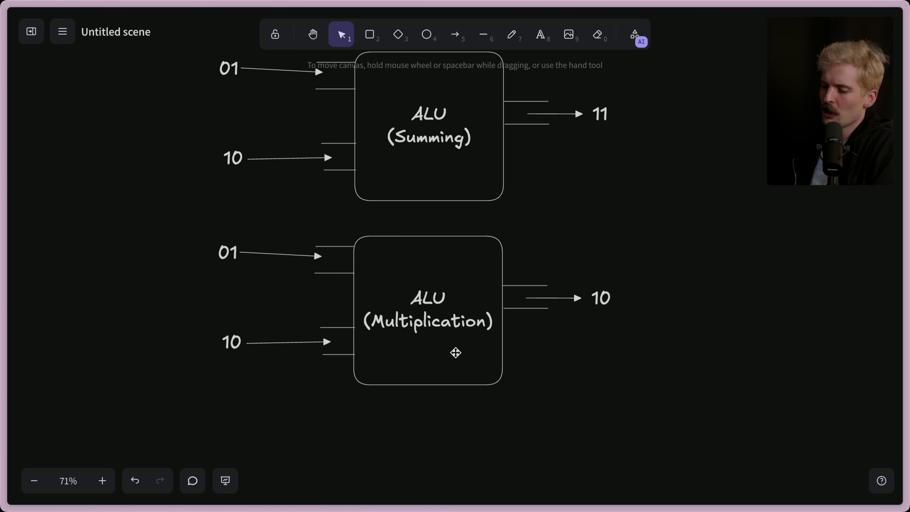
# - Select each ALU box to review the diagram, then highlight the x86 instruction-set sentence on Google
pyautogui.moveTo(561, 417); pyautogui.dragTo(257, 224)
pyautogui.click(302, 207)
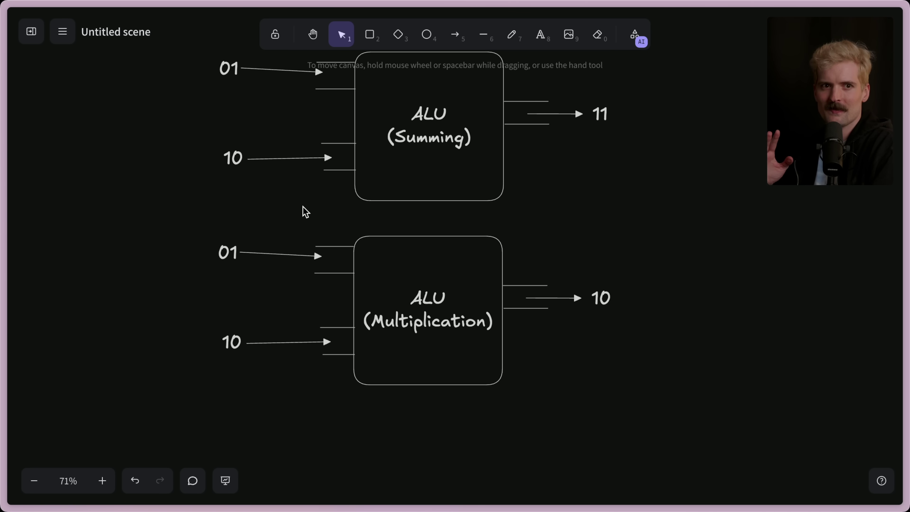
pyautogui.scroll(-3, 290, 218)
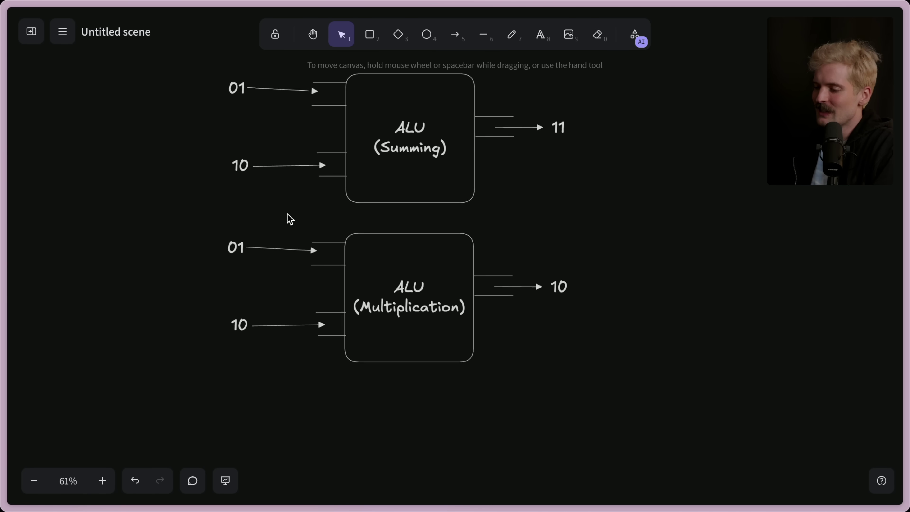
pyautogui.click(391, 159)
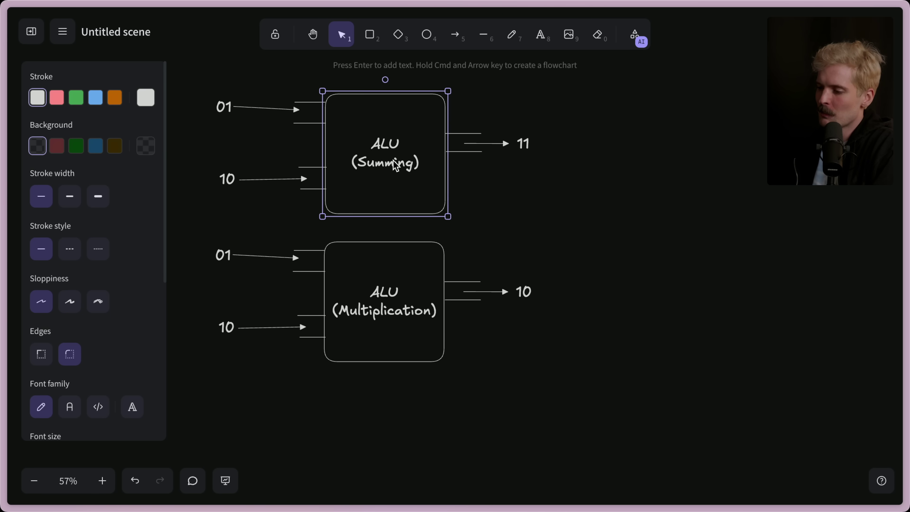
pyautogui.click(365, 341)
pyautogui.click(330, 227)
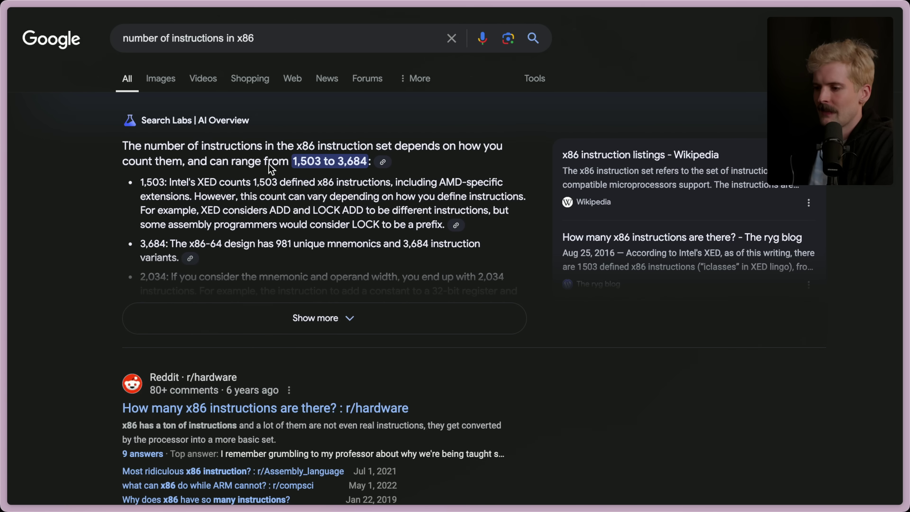
pyautogui.moveTo(297, 147); pyautogui.dragTo(482, 147)
pyautogui.click(475, 165)
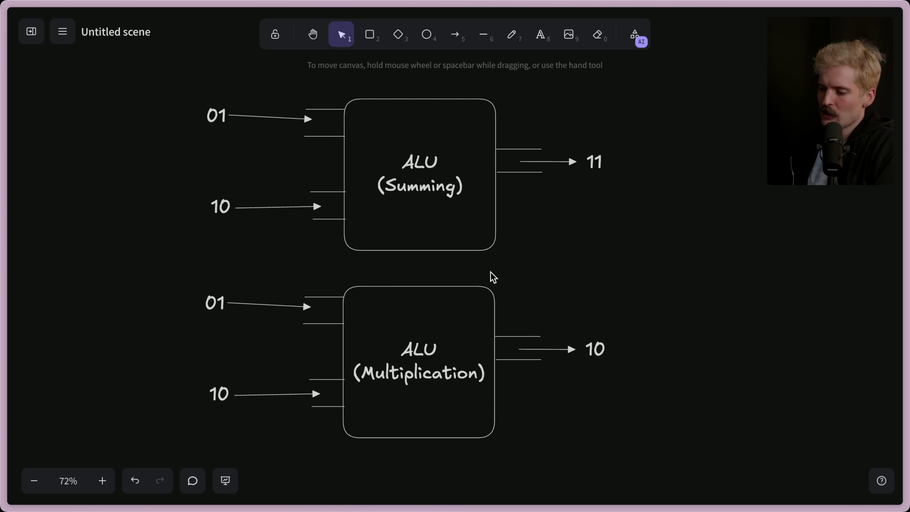
pyautogui.moveTo(526, 267)
pyautogui.mouseDown()
pyautogui.moveTo(299, 141)
pyautogui.moveTo(269, 84)
pyautogui.moveTo(577, 273)
pyautogui.mouseUp()
pyautogui.click(477, 238)
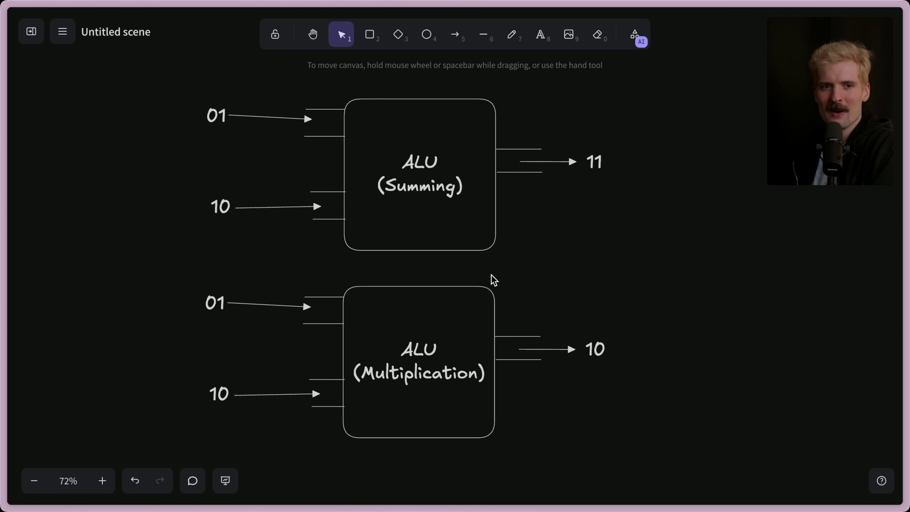
pyautogui.press('super+s')
# - Search 'number of instructions in arm' and highlight the 232 machine instructions figure
pyautogui.click(80, 269)
pyautogui.write('/')
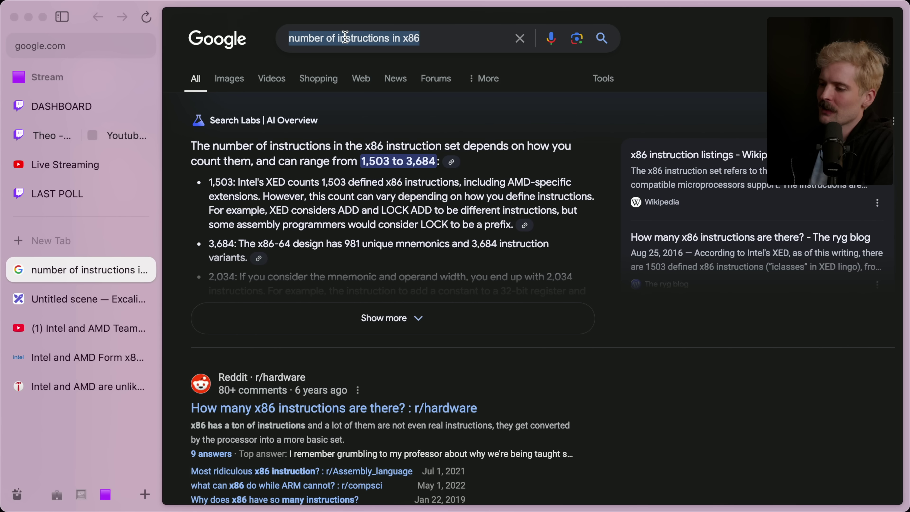
pyautogui.write('number of instructions in arm')
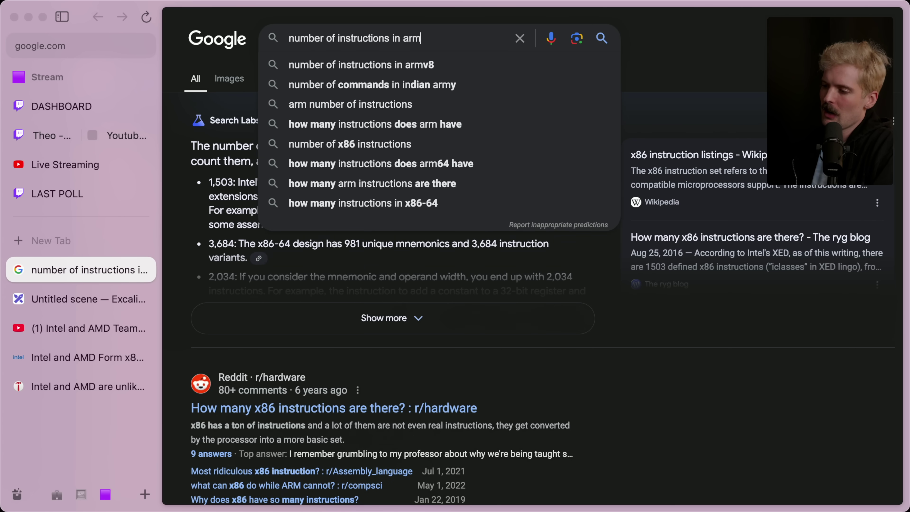
pyautogui.press('Return')
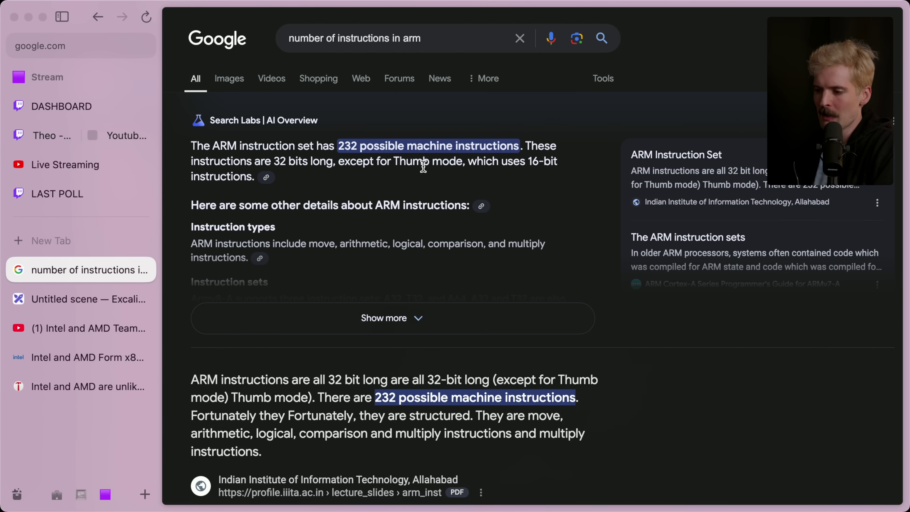
pyautogui.moveTo(339, 146); pyautogui.dragTo(516, 147)
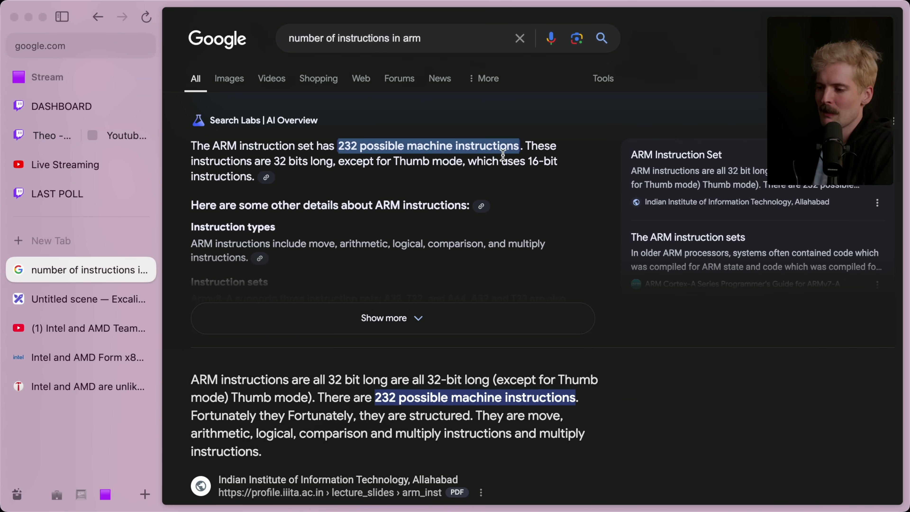
pyautogui.click(502, 155)
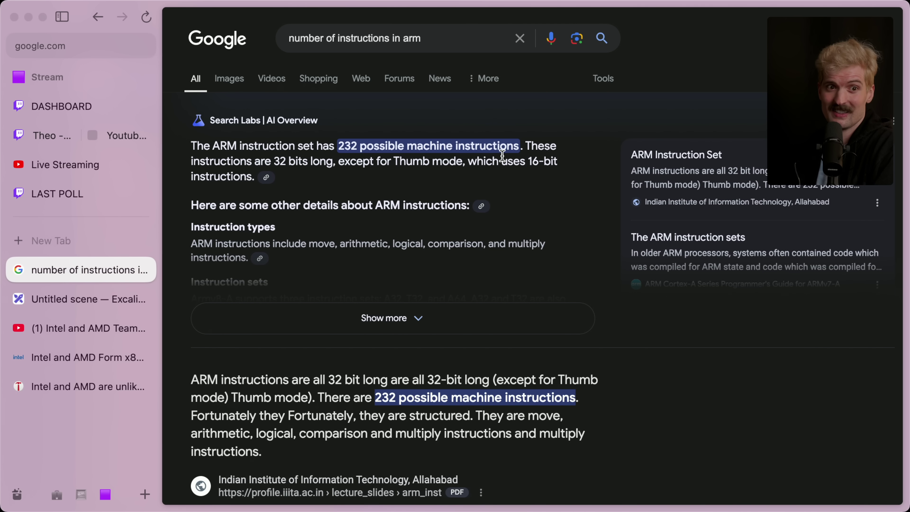
# - Change the query to 'risc-v', run it, then return to the ARM results
pyautogui.doubleClick(424, 38)
pyautogui.write('risc')
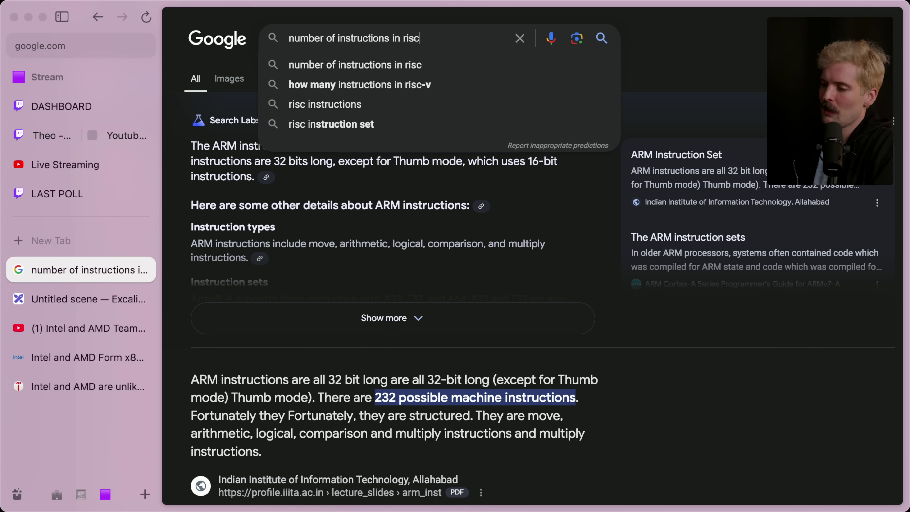
pyautogui.write('-v')
pyautogui.press('Return')
pyautogui.click(412, 38)
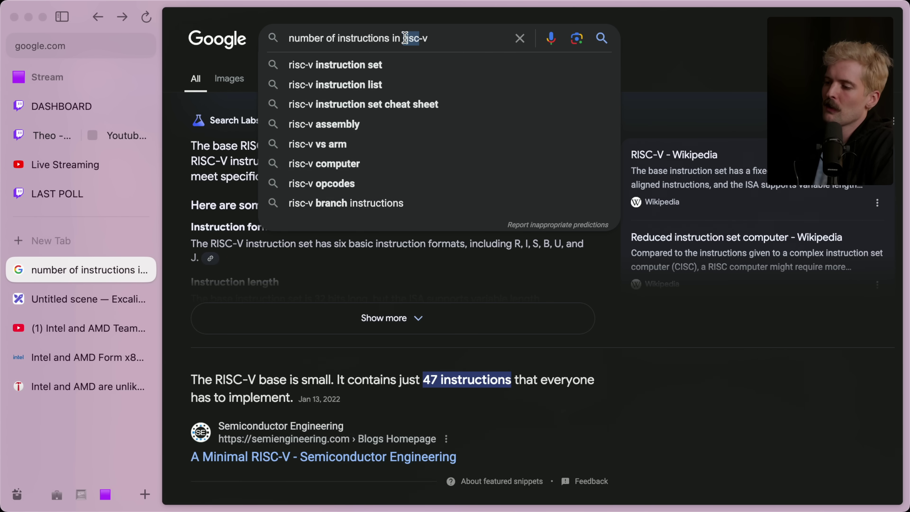
pyautogui.press('Escape')
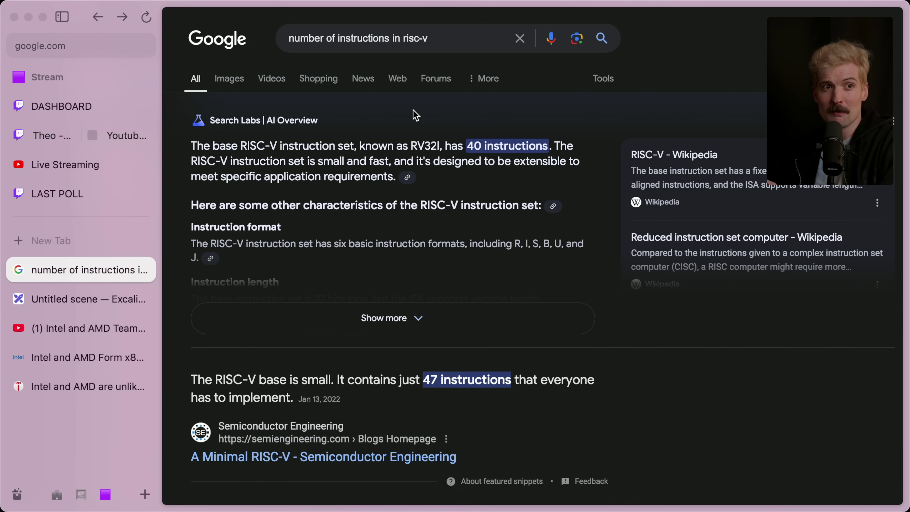
pyautogui.hscroll(-5, 415, 115)
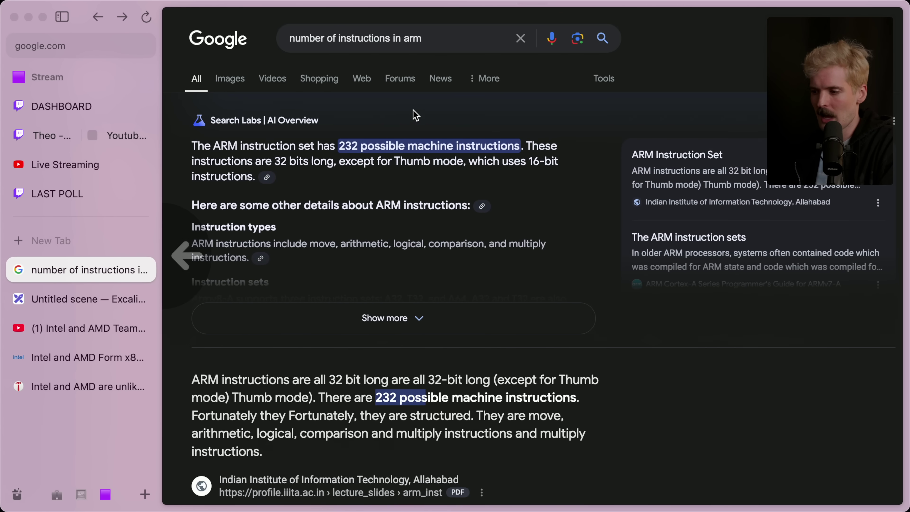
# - Highlight the ARM AI Overview paragraph and the 232 figure, then go forward to the RISC-V results
pyautogui.tripleClick(390, 150)
pyautogui.click(449, 129)
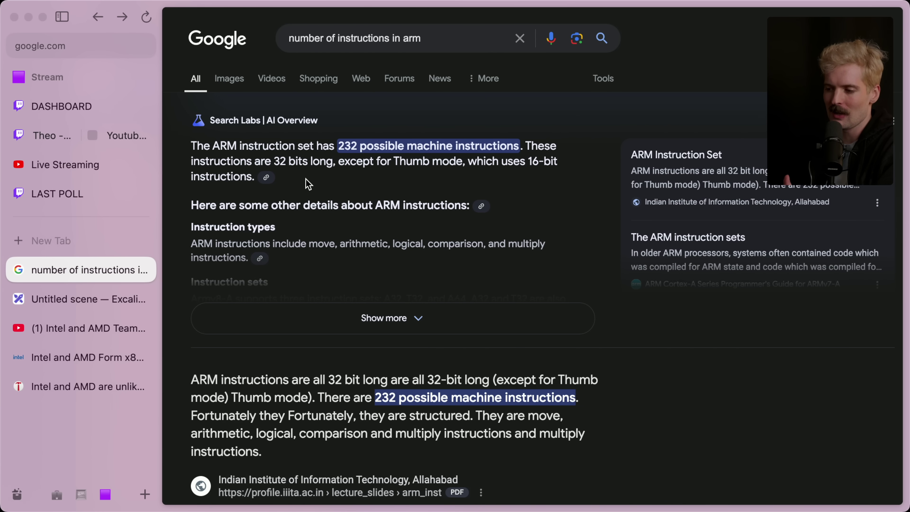
pyautogui.doubleClick(346, 146)
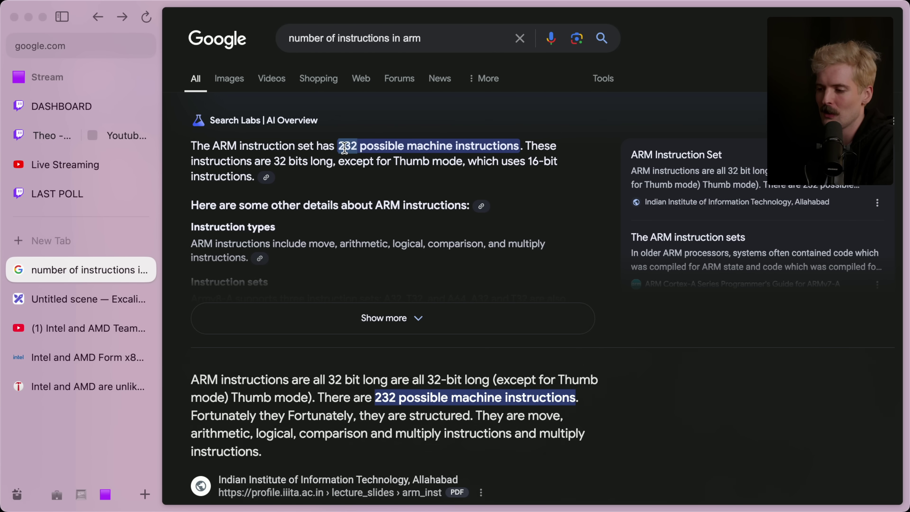
pyautogui.click(391, 128)
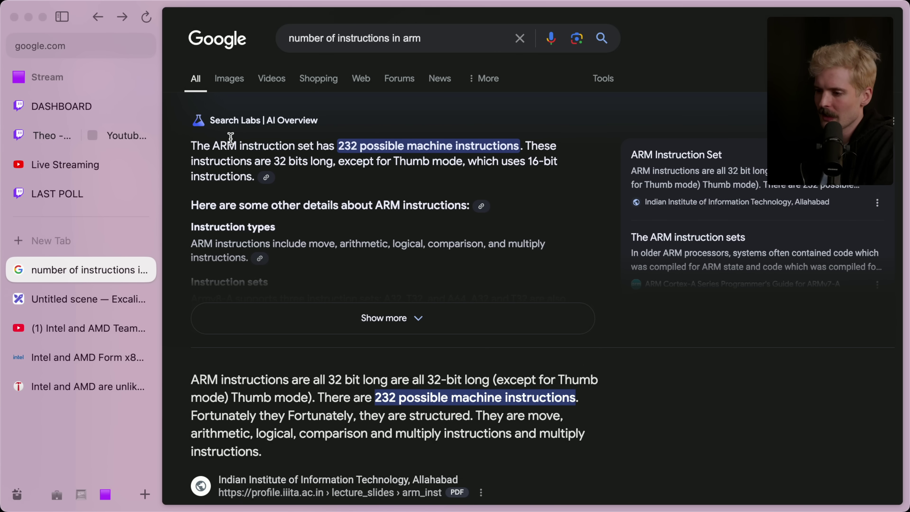
pyautogui.moveTo(203, 96); pyautogui.dragTo(298, 196)
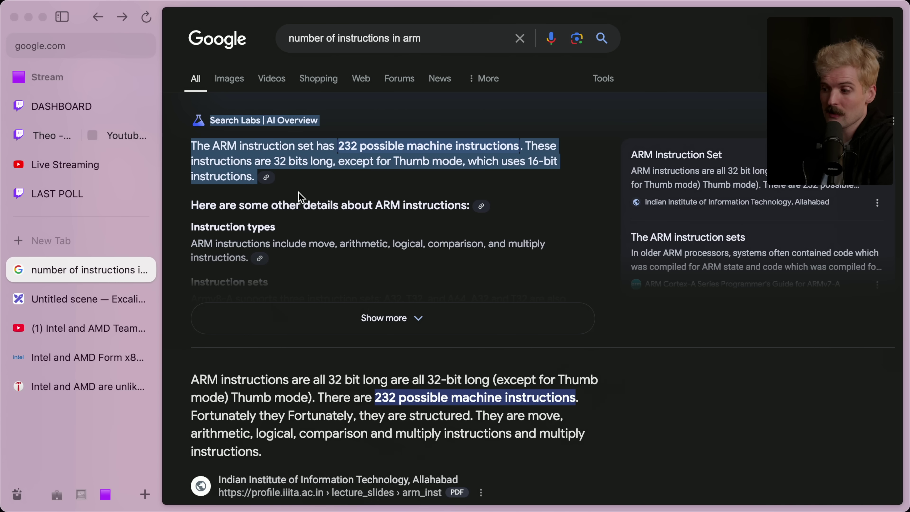
pyautogui.hscroll(5, 298, 196)
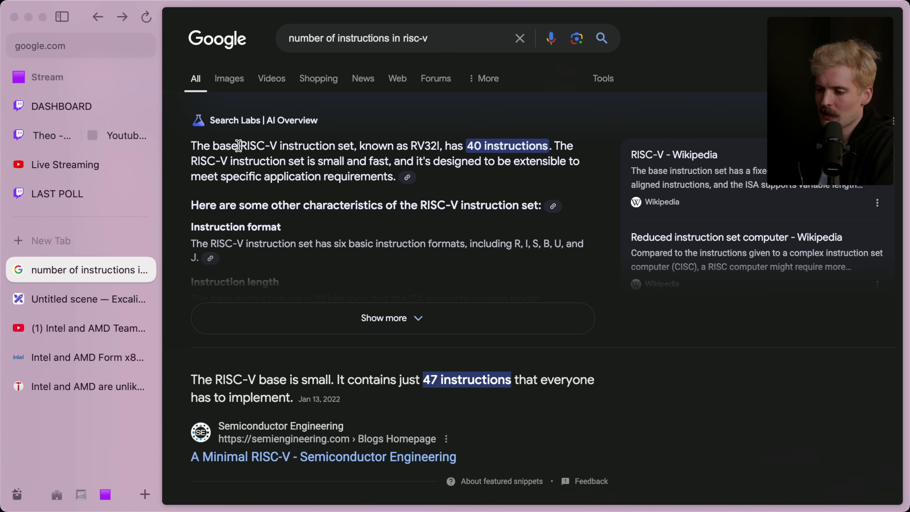
# - Highlight 'RISC-V' and '40 instructions' in the RISC-V AI Overview
pyautogui.moveTo(239, 146); pyautogui.dragTo(274, 146)
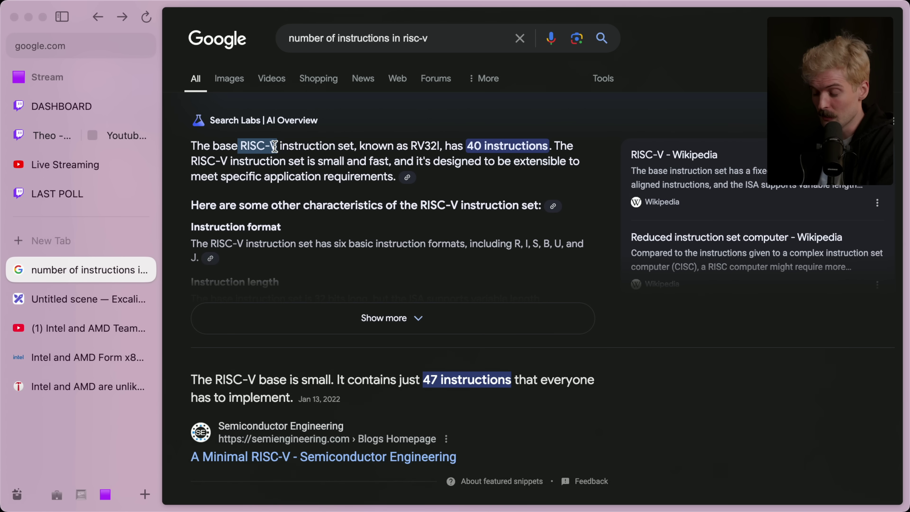
pyautogui.click(469, 146)
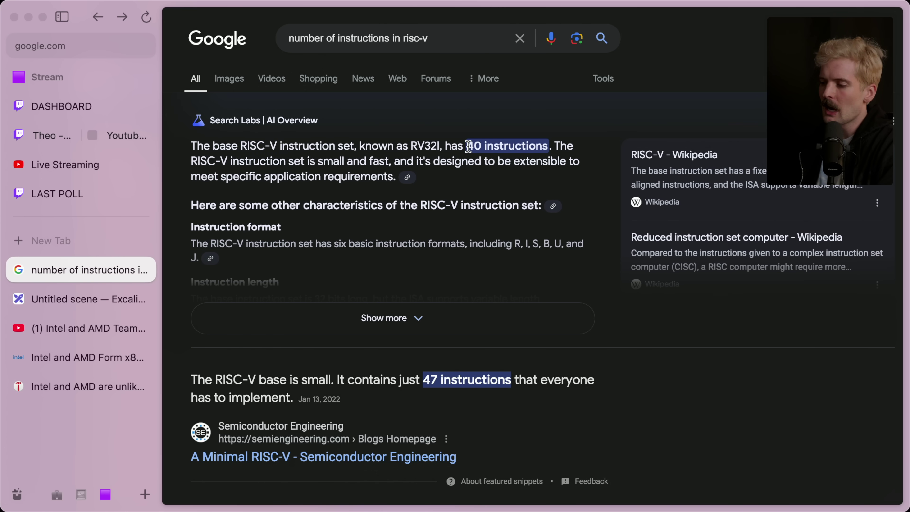
pyautogui.moveTo(468, 146); pyautogui.dragTo(548, 147)
pyautogui.click(460, 179)
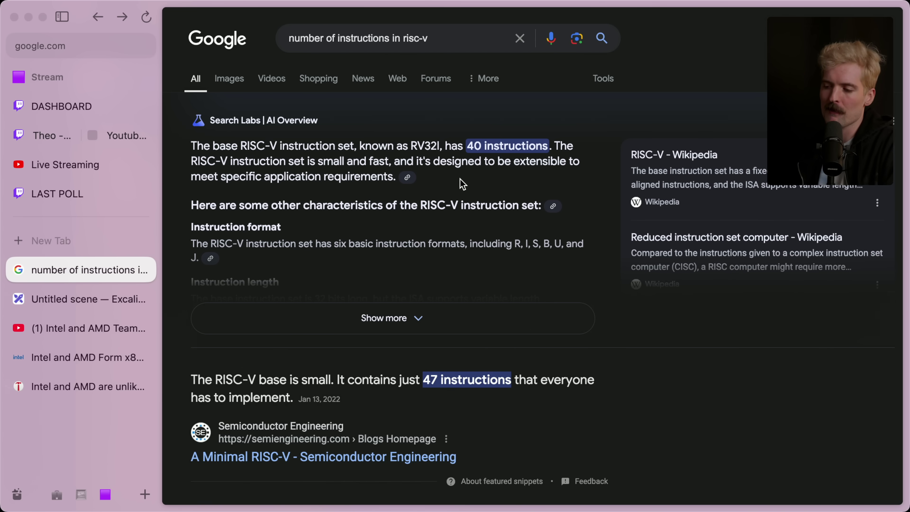
# - Return to the ARM results, highlight '232 possible machine instructions', then switch to the Excalidraw diagram
pyautogui.hscroll(-5, 460, 179)
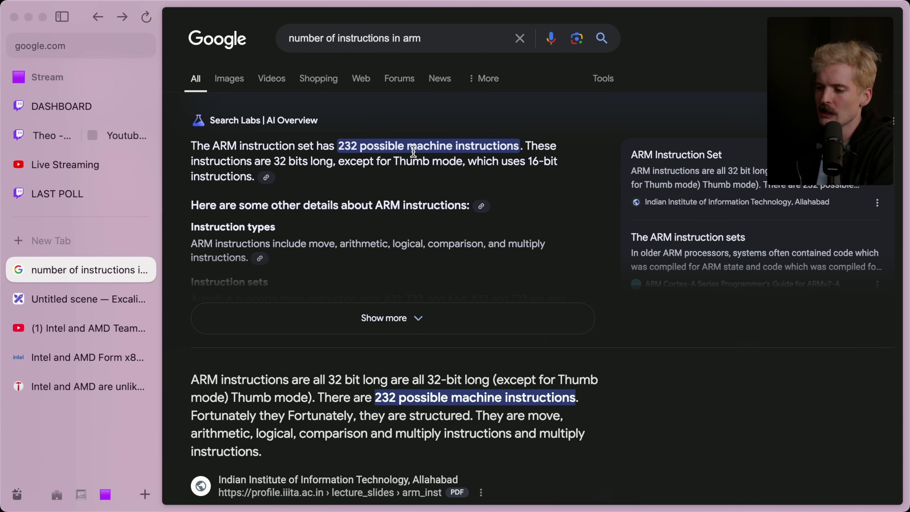
pyautogui.moveTo(338, 146); pyautogui.dragTo(538, 147)
pyautogui.click(538, 147)
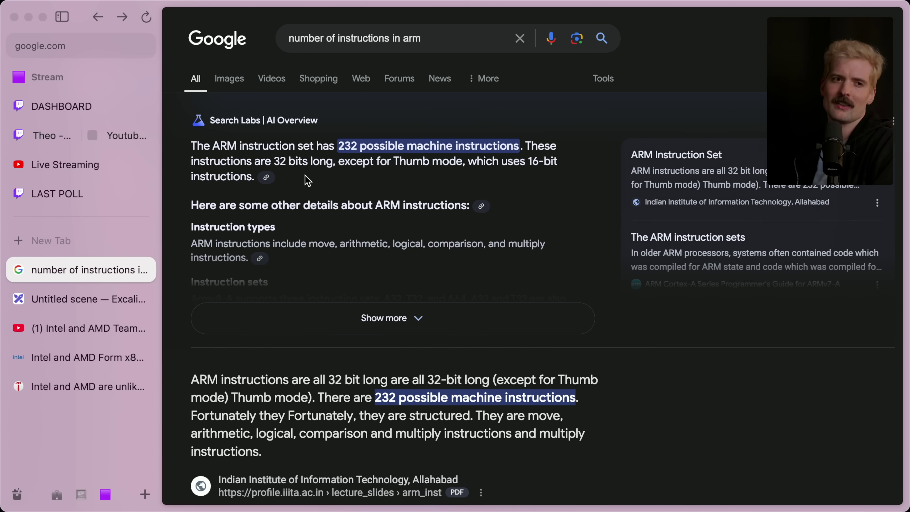
pyautogui.hotkey('ctrl', 'Tab')
pyautogui.click(422, 148)
# - Add the text label 'RISC vs CISC' and position it above the Summing ALU box
pyautogui.press('Escape')
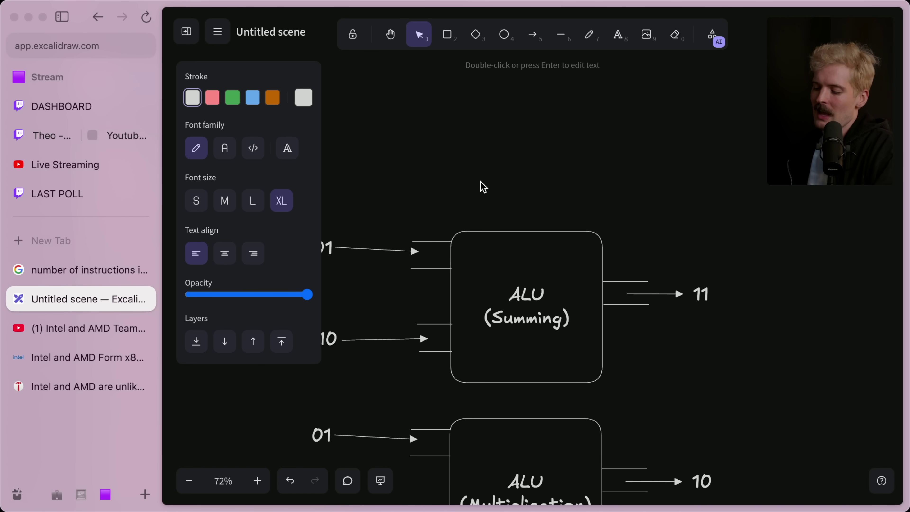
pyautogui.write('RISC ')
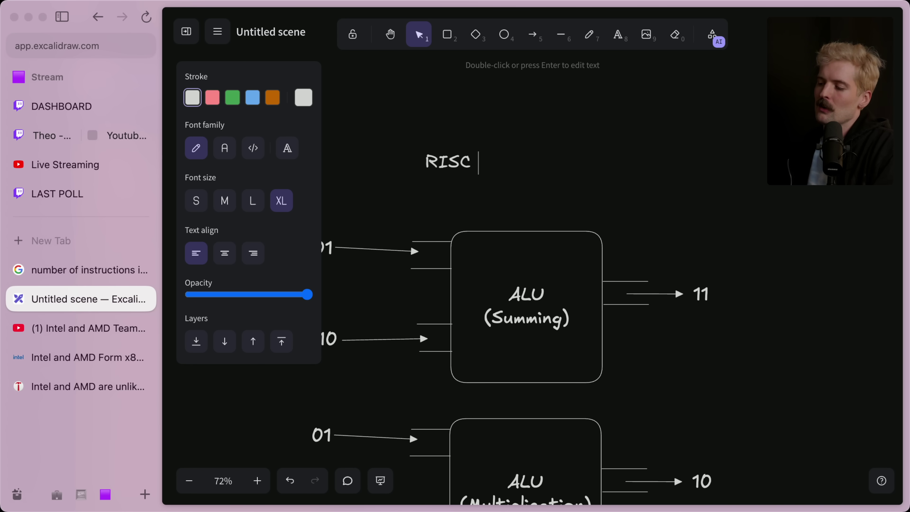
pyautogui.write('vs CISCI')
pyautogui.press('BackSpace')
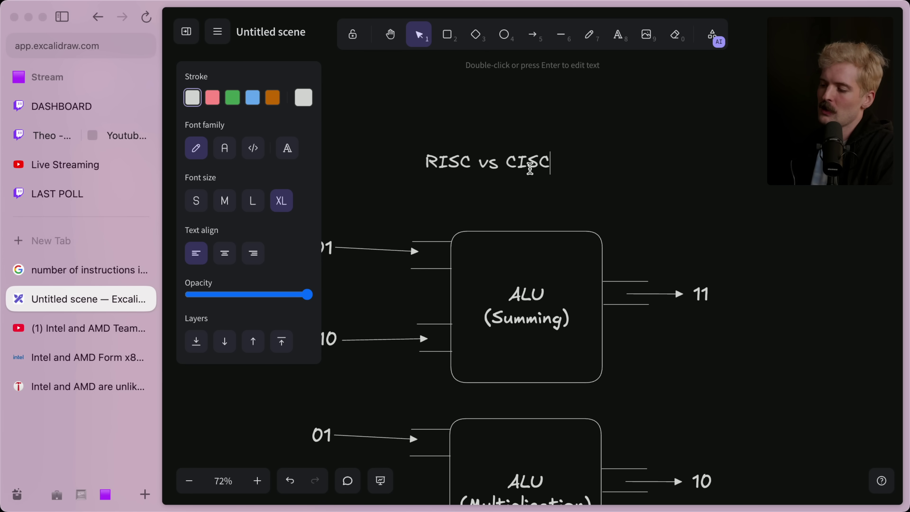
pyautogui.moveTo(508, 161)
pyautogui.mouseDown()
pyautogui.moveTo(561, 163)
pyautogui.moveTo(507, 162)
pyautogui.mouseUp()
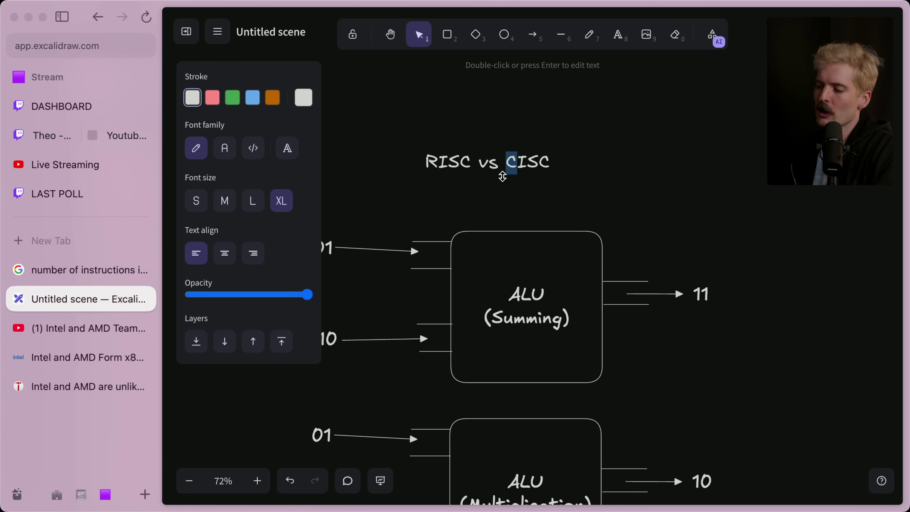
pyautogui.click(528, 188)
pyautogui.moveTo(493, 169); pyautogui.dragTo(531, 179)
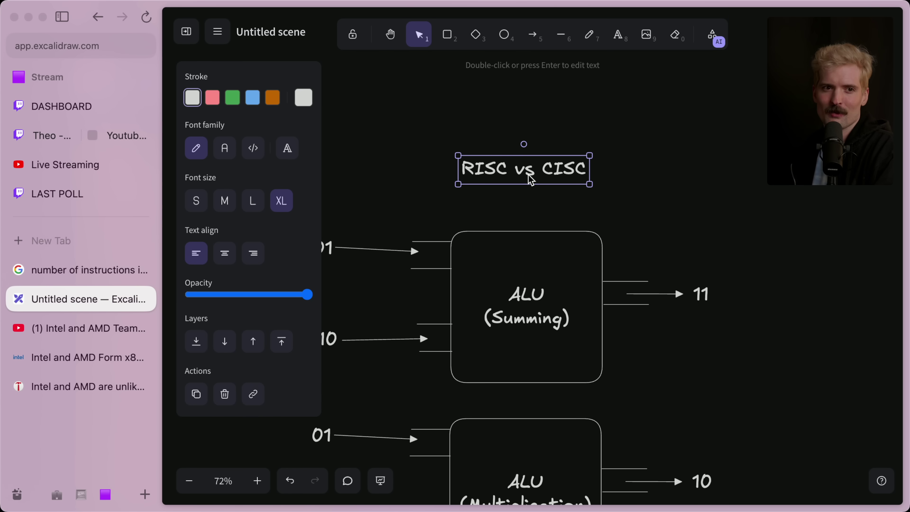
# - Reopen the title and highlight the words CISC and RISC in turn
pyautogui.doubleClick(541, 171)
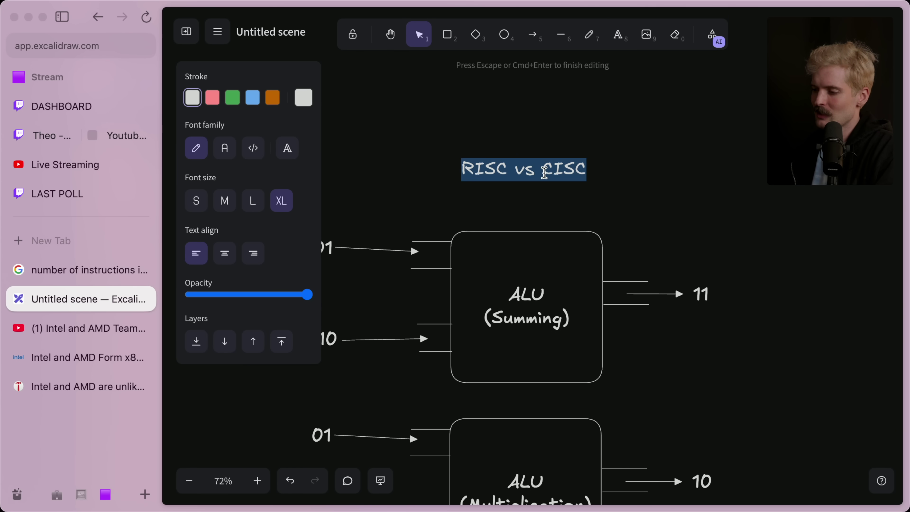
pyautogui.doubleClick(559, 169)
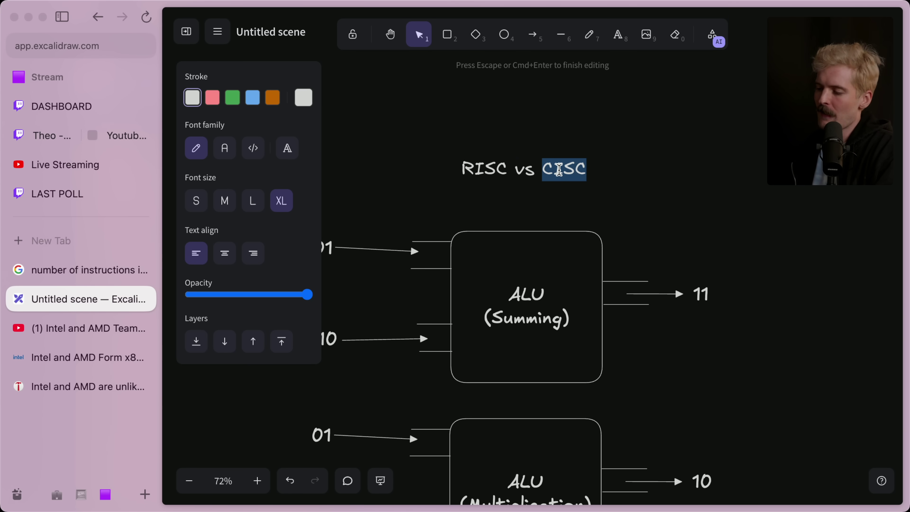
pyautogui.moveTo(508, 170); pyautogui.dragTo(449, 168)
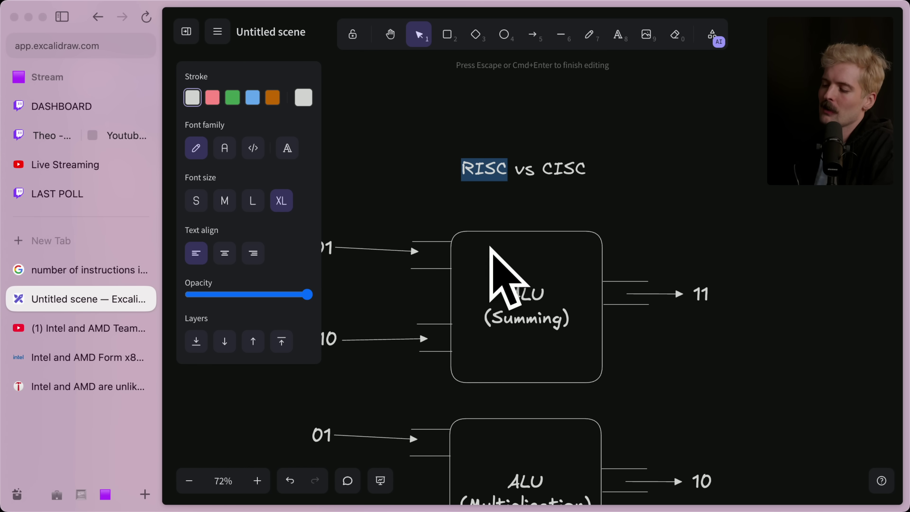
pyautogui.click(484, 205)
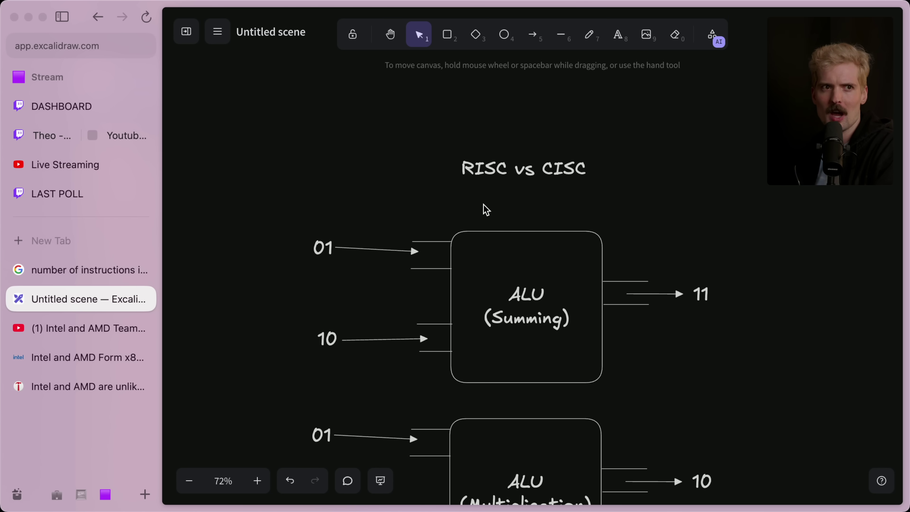
# - Highlight RISC, then CISC in the title, then select the article's x86 simplification text
pyautogui.click(487, 168)
pyautogui.doubleClick(487, 167)
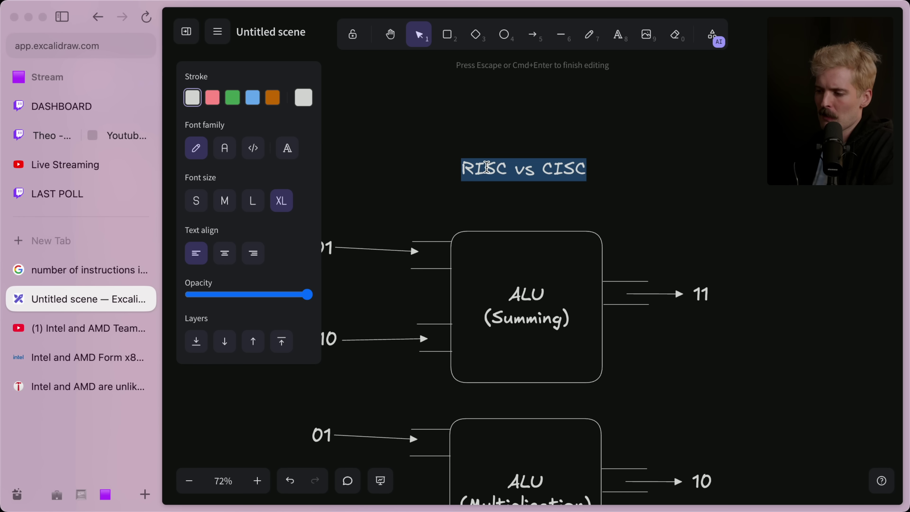
pyautogui.moveTo(507, 167); pyautogui.dragTo(462, 167)
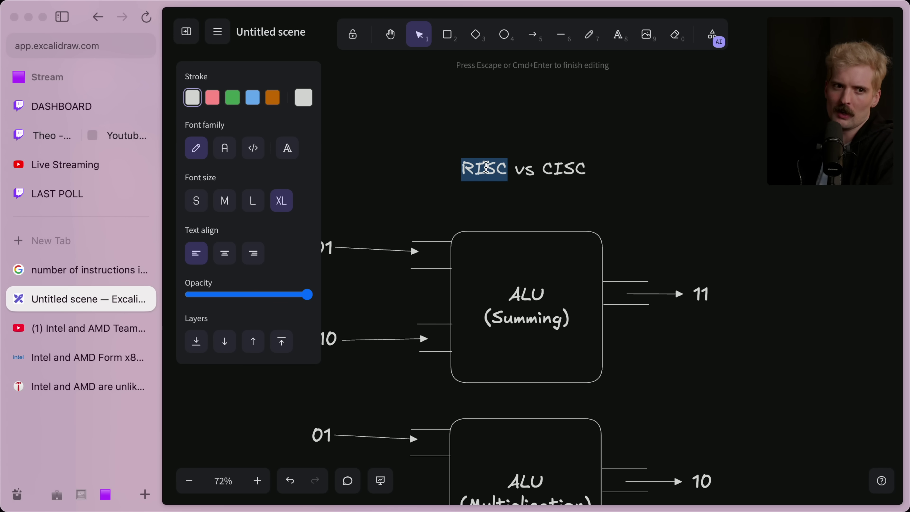
pyautogui.click(394, 213)
pyautogui.click(564, 169)
pyautogui.doubleClick(568, 167)
pyautogui.doubleClick(568, 168)
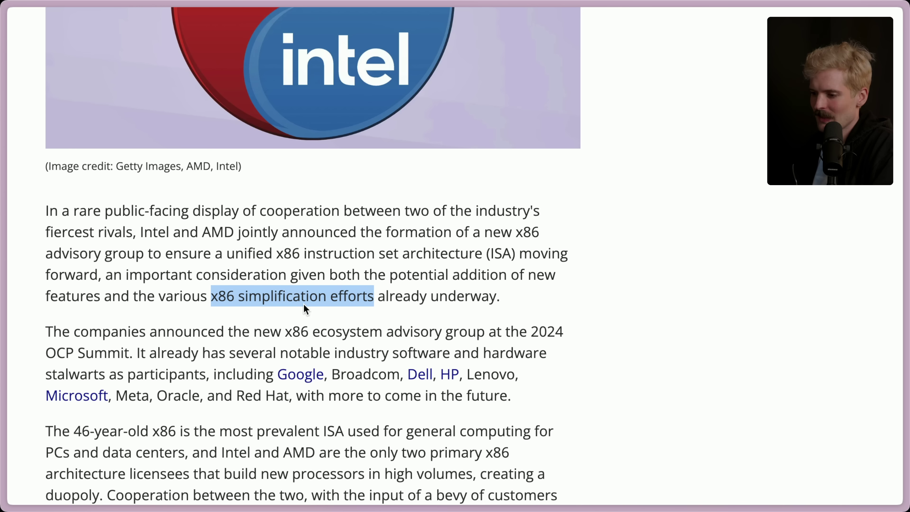
pyautogui.moveTo(382, 296)
pyautogui.mouseDown()
pyautogui.moveTo(211, 298)
pyautogui.moveTo(373, 297)
pyautogui.mouseUp()
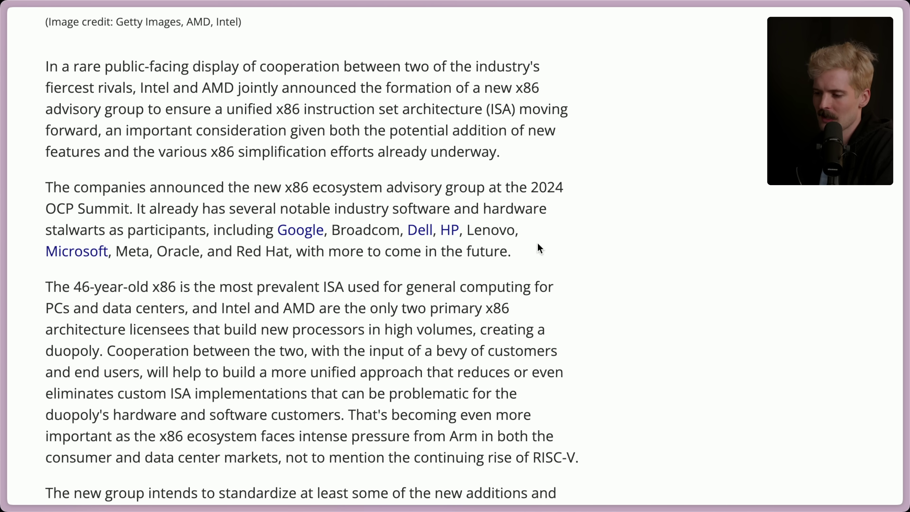
# - Highlight the Google phrase, the x86 paragraph and the x86 duopoly sentence while scrolling
pyautogui.moveTo(214, 229); pyautogui.dragTo(324, 230)
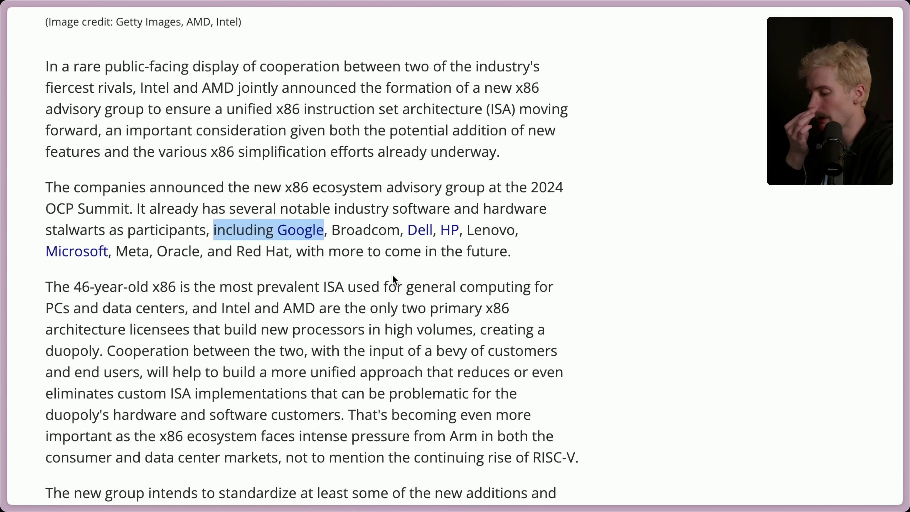
pyautogui.moveTo(527, 256); pyautogui.dragTo(340, 167)
pyautogui.click(107, 174)
pyautogui.scroll(-3, 39, 174)
pyautogui.click(340, 167)
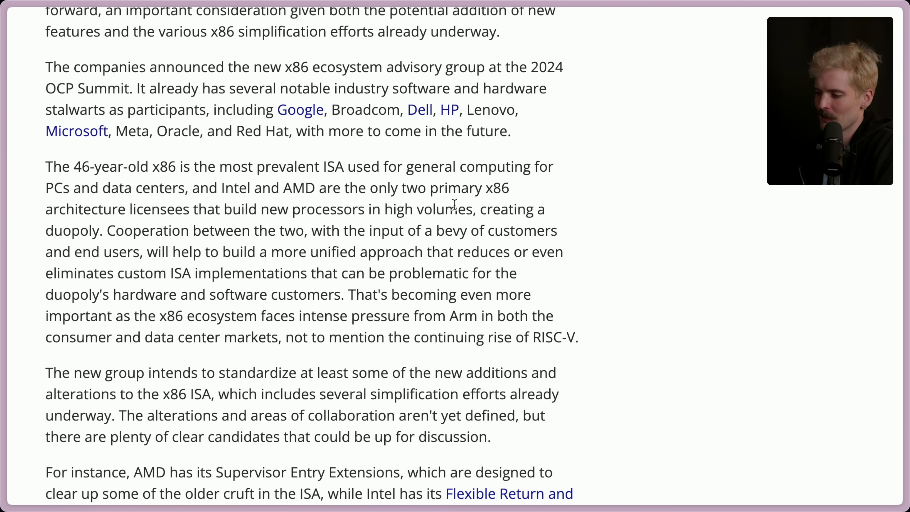
pyautogui.moveTo(103, 235); pyautogui.dragTo(35, 151)
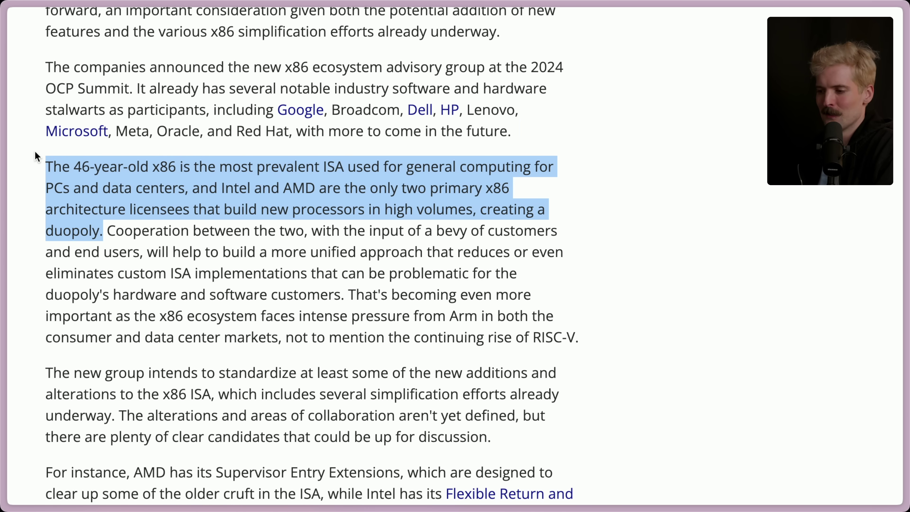
# - Highlight the Intel and AMD phrase and the text after RISC-V while scrolling on
pyautogui.click(221, 189)
pyautogui.moveTo(221, 189); pyautogui.dragTo(317, 189)
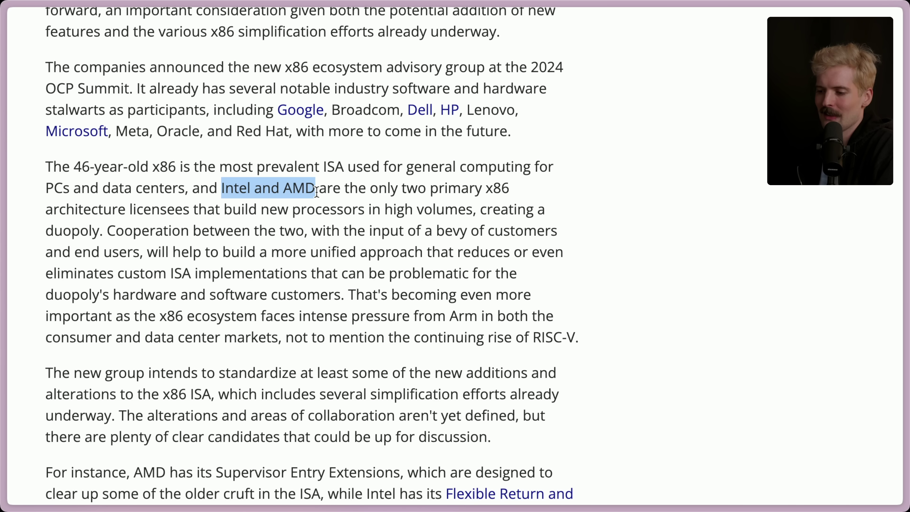
pyautogui.click(317, 189)
pyautogui.scroll(-3, 112, 114)
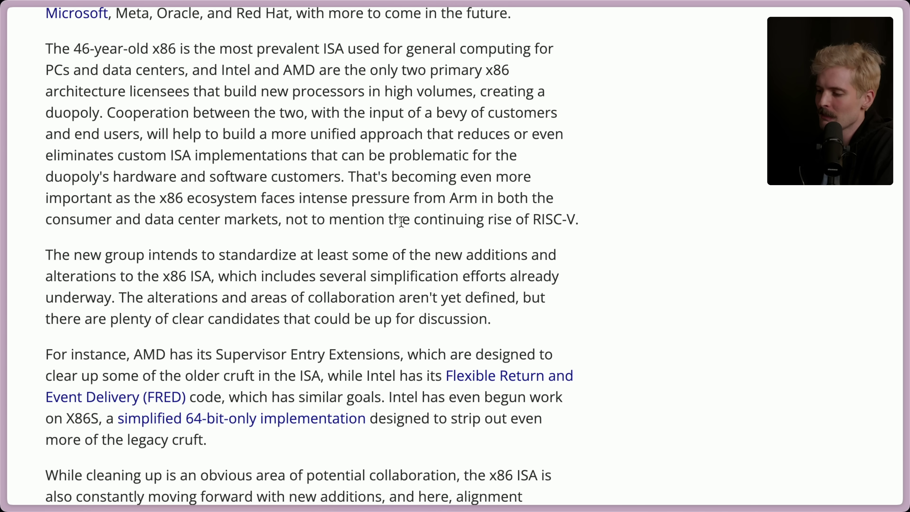
pyautogui.moveTo(561, 216); pyautogui.dragTo(610, 217)
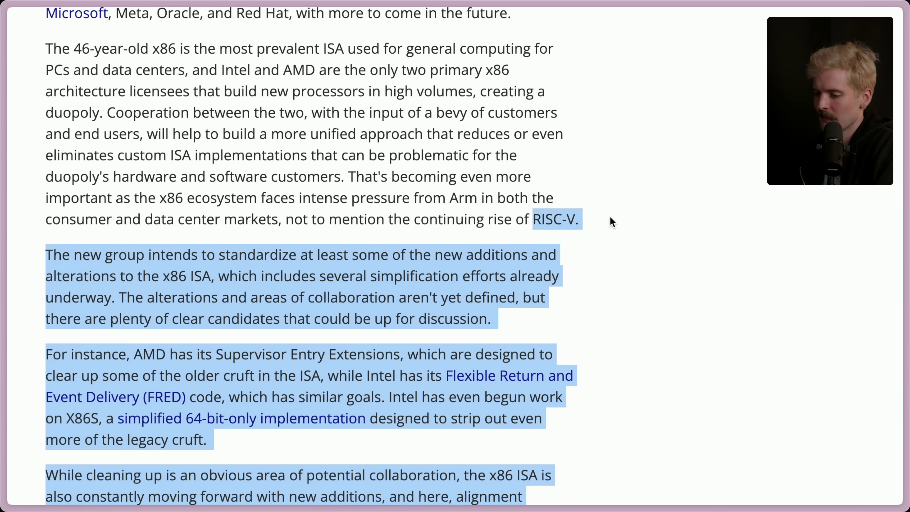
pyautogui.click(610, 216)
# - Highlight Supervisor Entry Extensions and AMD's cleanup sentence, then show the open-tabs list
pyautogui.scroll(-3, 597, 297)
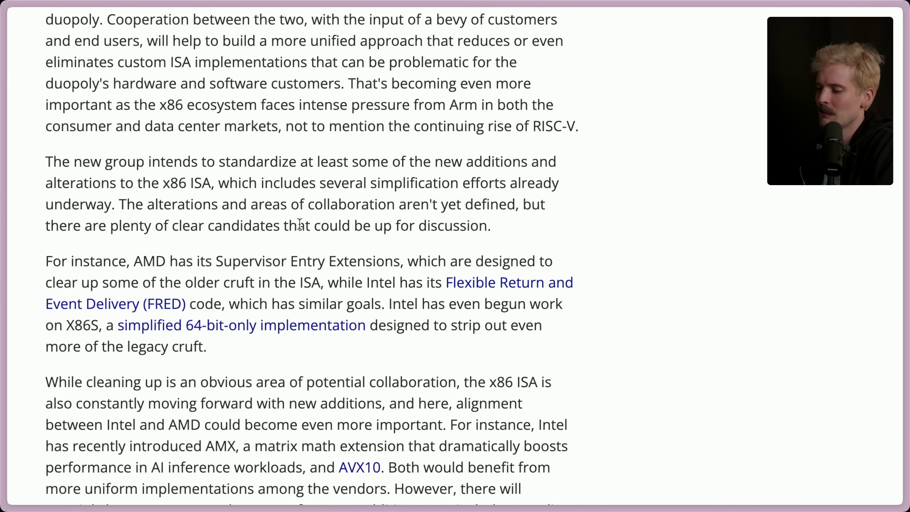
pyautogui.scroll(-2, 547, 231)
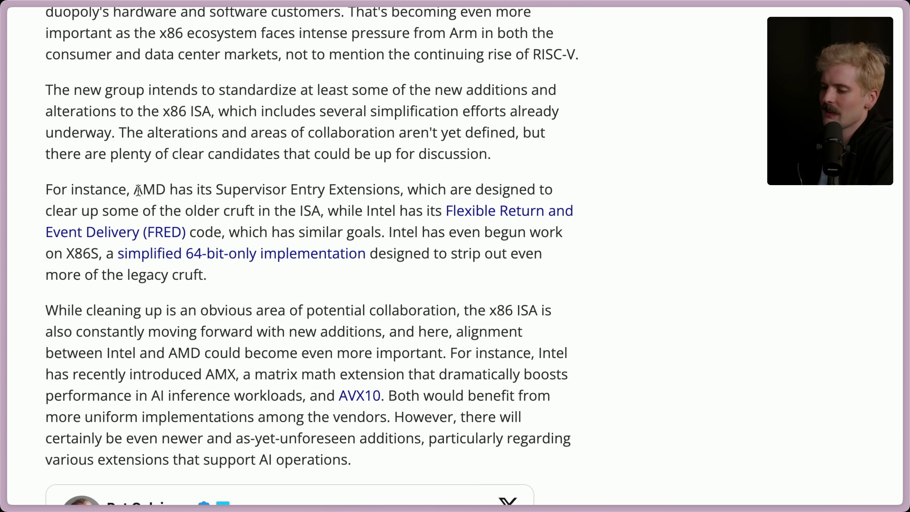
pyautogui.moveTo(220, 189); pyautogui.dragTo(399, 188)
pyautogui.click(400, 188)
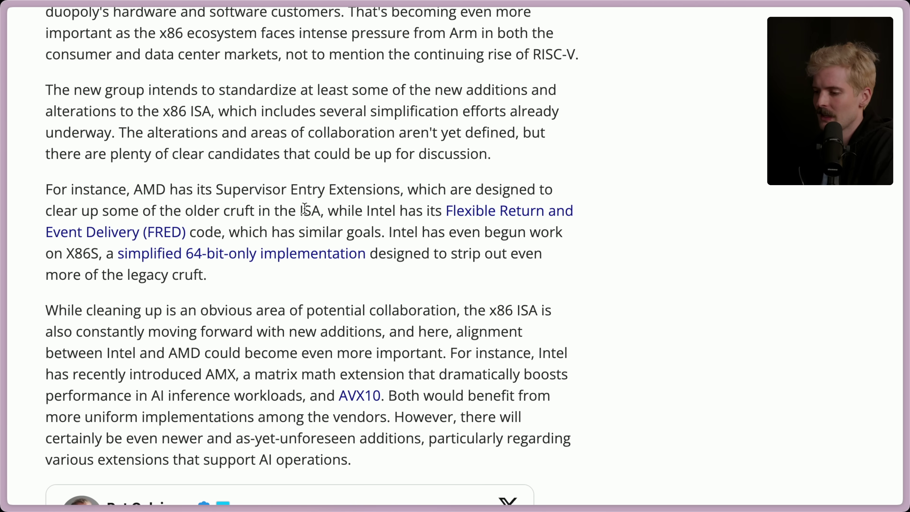
pyautogui.moveTo(324, 210); pyautogui.dragTo(283, 170)
pyautogui.click(312, 171)
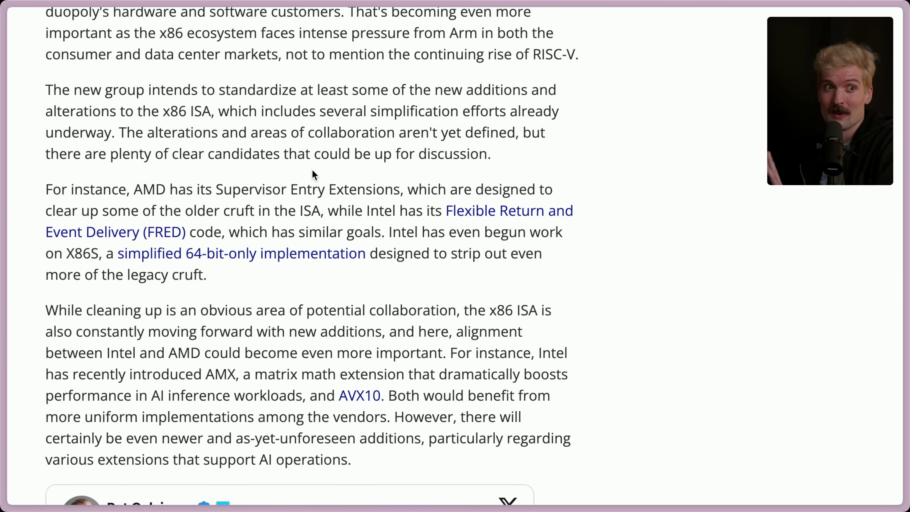
pyautogui.press('super+s')
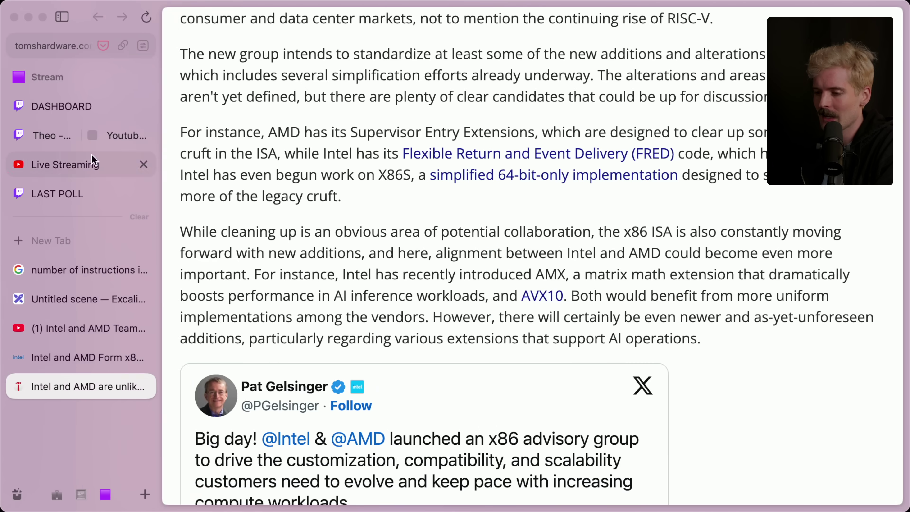
# - Scroll over the Excalidraw ALU diagram, then highlight the word X86S in the article
pyautogui.click(70, 292)
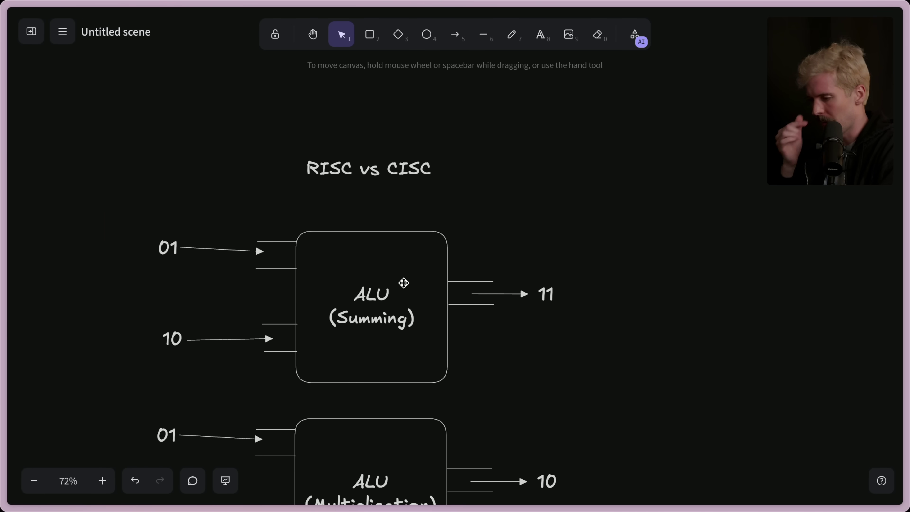
pyautogui.scroll(-3, 403, 283)
pyautogui.scroll(-3, 404, 283)
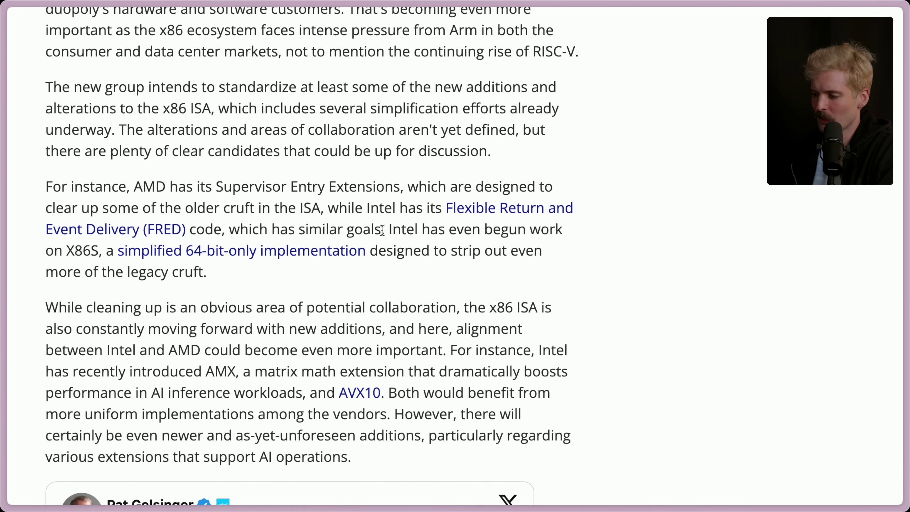
pyautogui.doubleClick(76, 250)
# - Highlight the words X86S and AMX in the article while scrolling
pyautogui.click(221, 279)
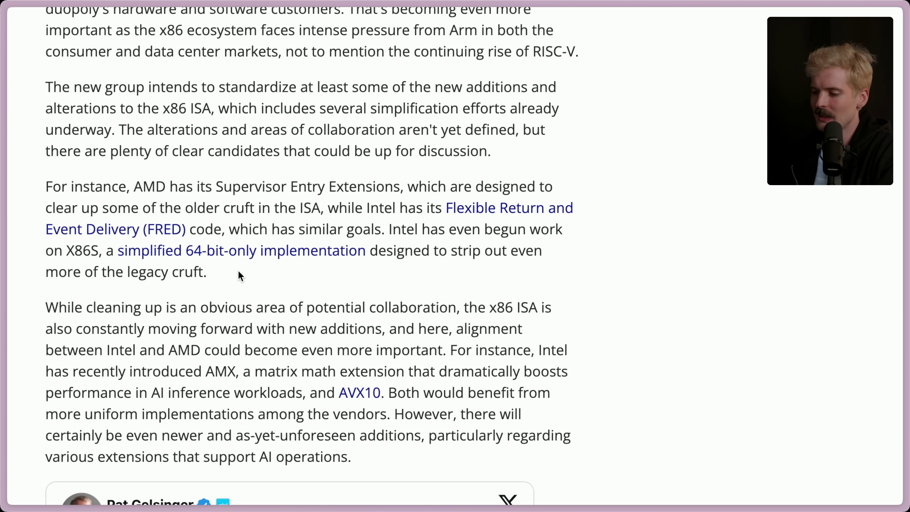
pyautogui.doubleClick(82, 250)
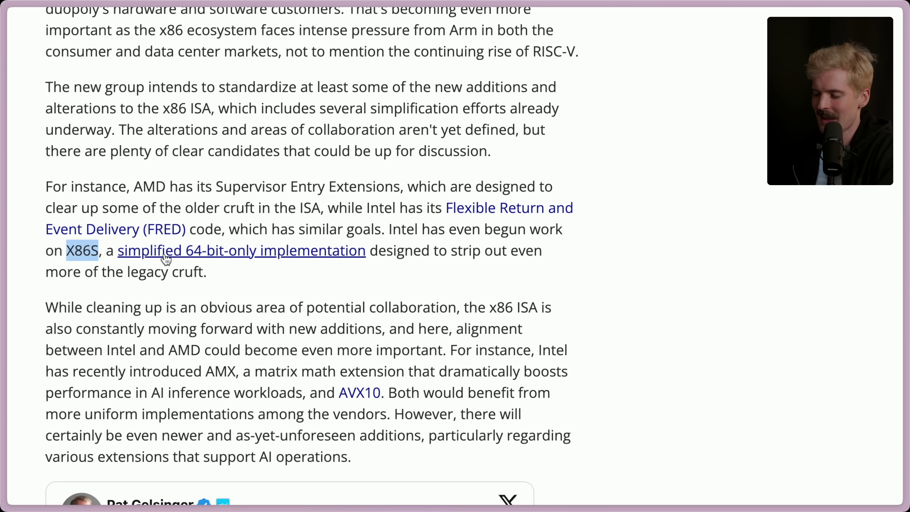
pyautogui.click(221, 265)
pyautogui.scroll(-5, 221, 265)
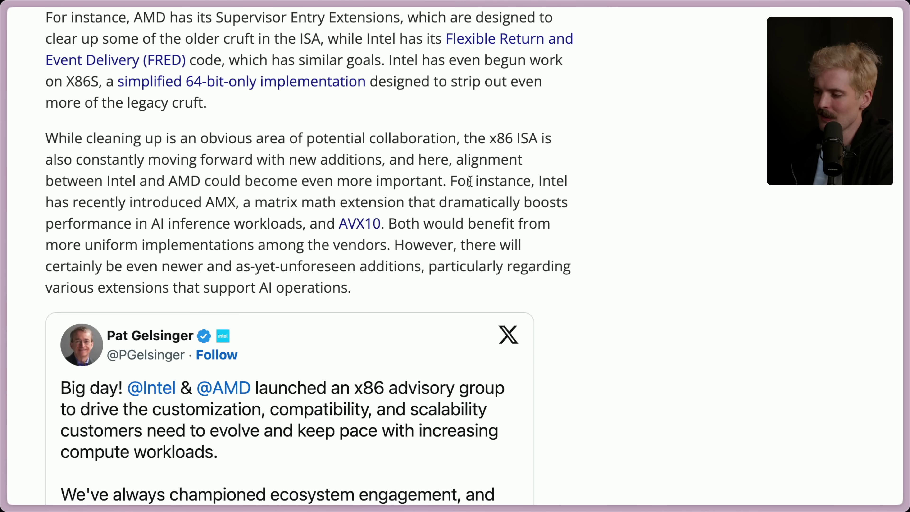
pyautogui.doubleClick(226, 202)
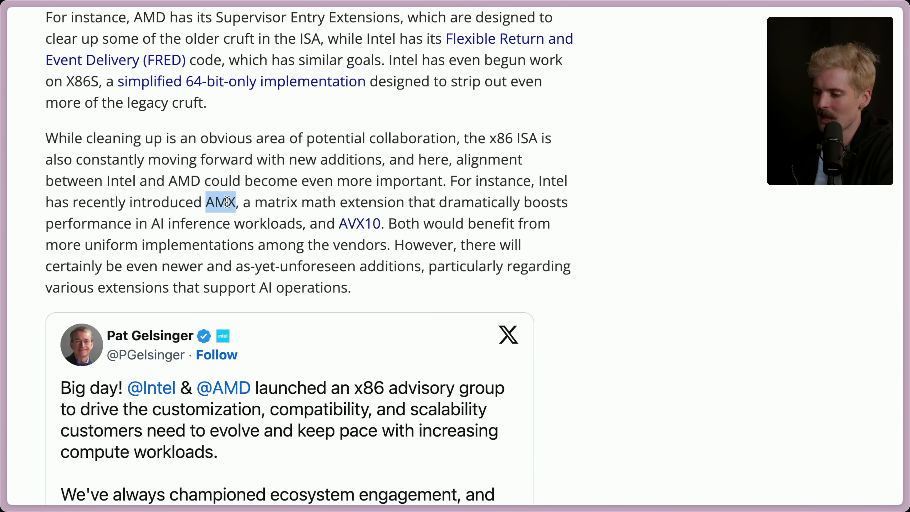
pyautogui.click(234, 202)
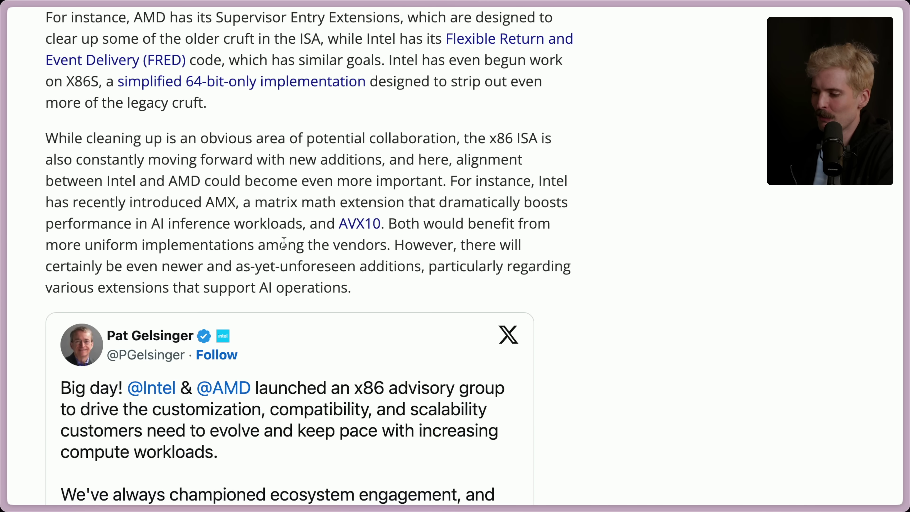
# - Highlight the sentences on uniform implementations and unforeseen AI extensions, then scroll down
pyautogui.moveTo(390, 245); pyautogui.dragTo(390, 226)
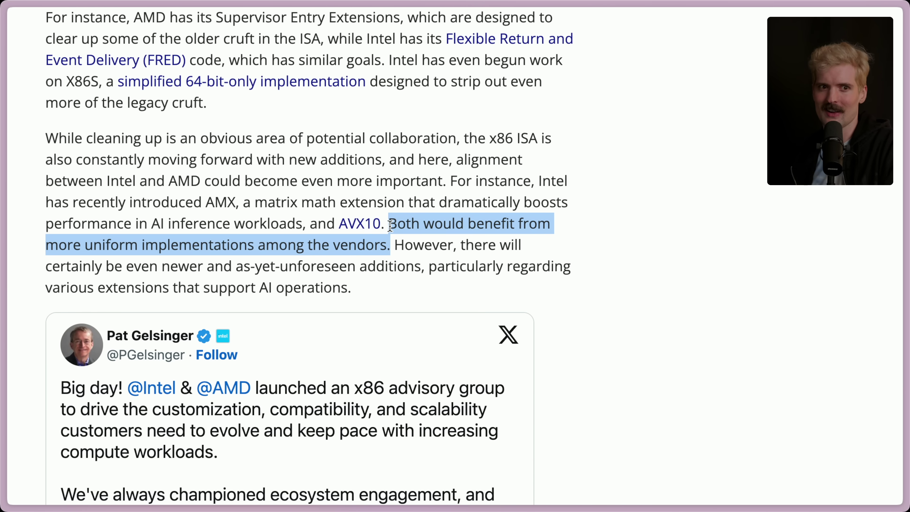
pyautogui.click(389, 232)
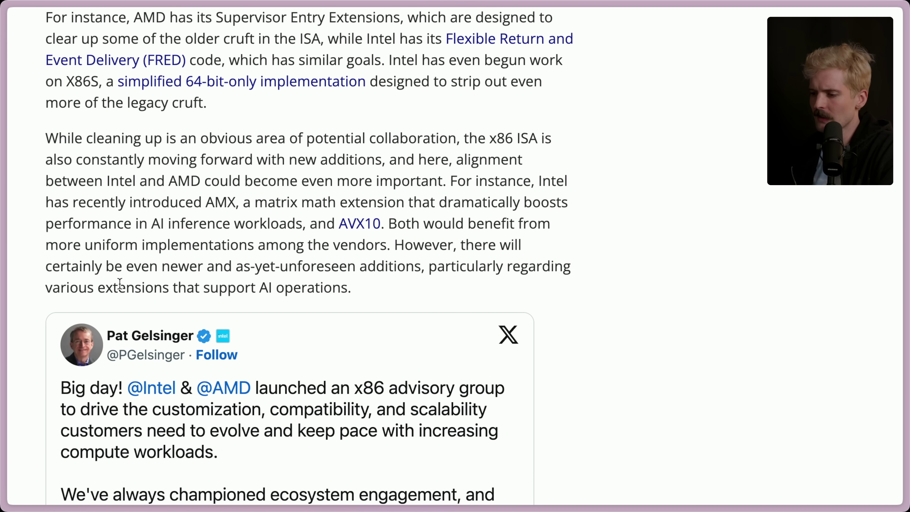
pyautogui.moveTo(385, 294); pyautogui.dragTo(391, 255)
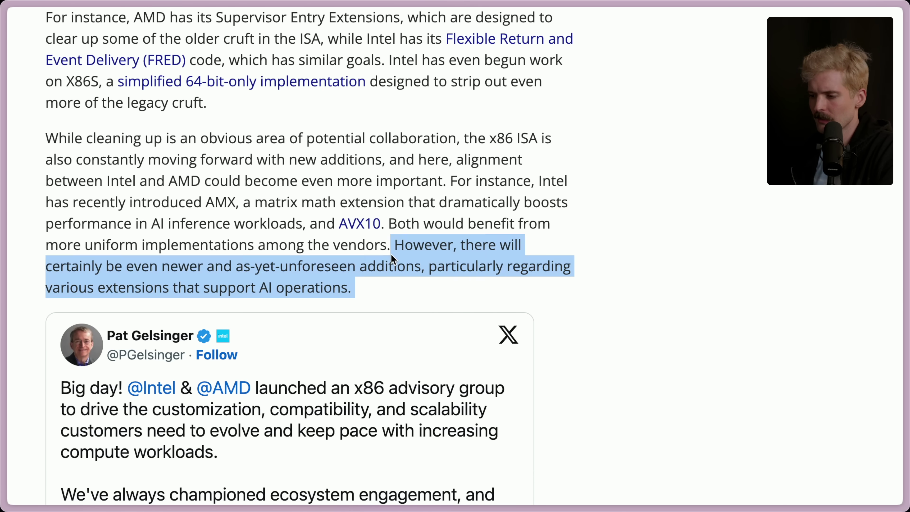
pyautogui.click(385, 295)
pyautogui.scroll(-15, 385, 296)
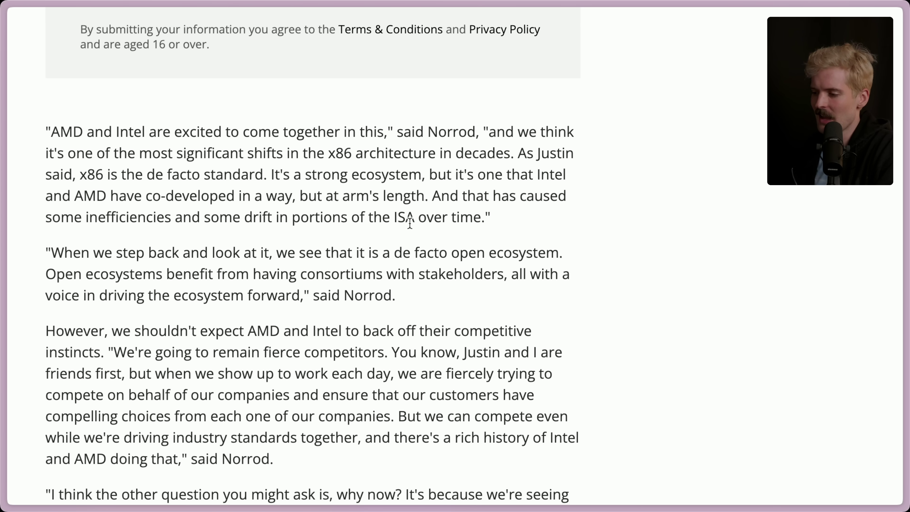
# - Highlight the first quoted executive paragraph, then bring up the app switcher
pyautogui.moveTo(500, 222); pyautogui.dragTo(23, 122)
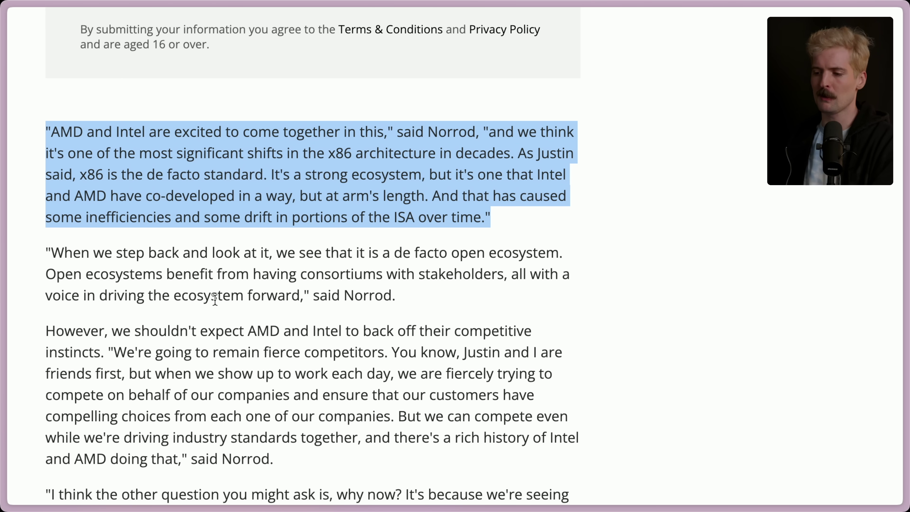
pyautogui.click(416, 295)
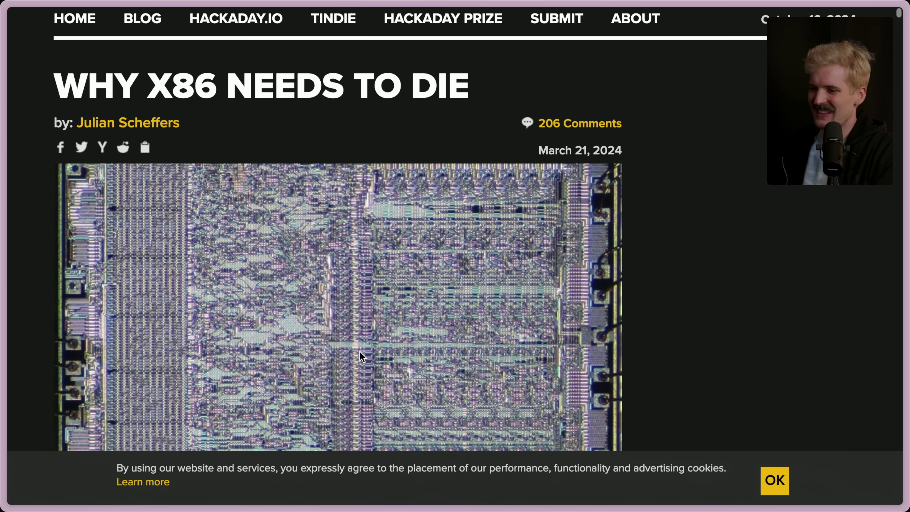
pyautogui.scroll(3, 354, 289)
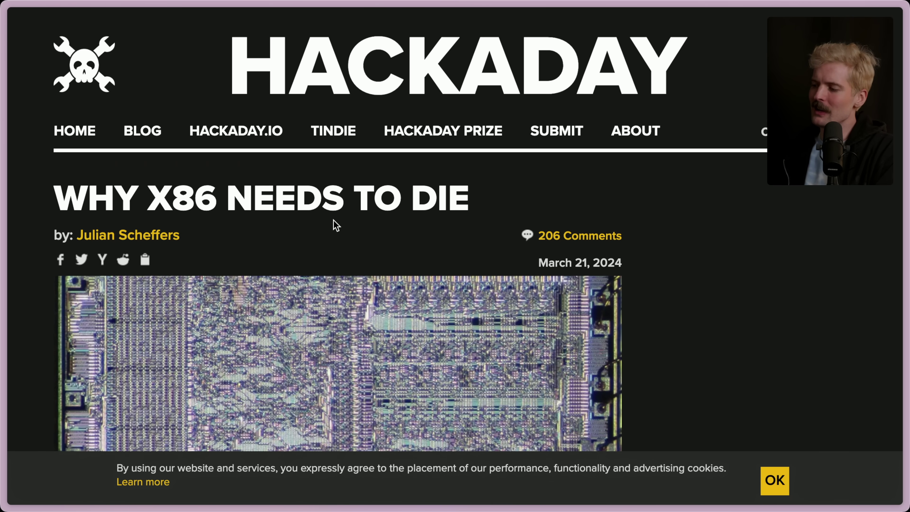
pyautogui.press('super+Tab')
# - Stay on Hackaday, scroll through the article and highlight the instruction name mpsadbw
pyautogui.press('Escape')
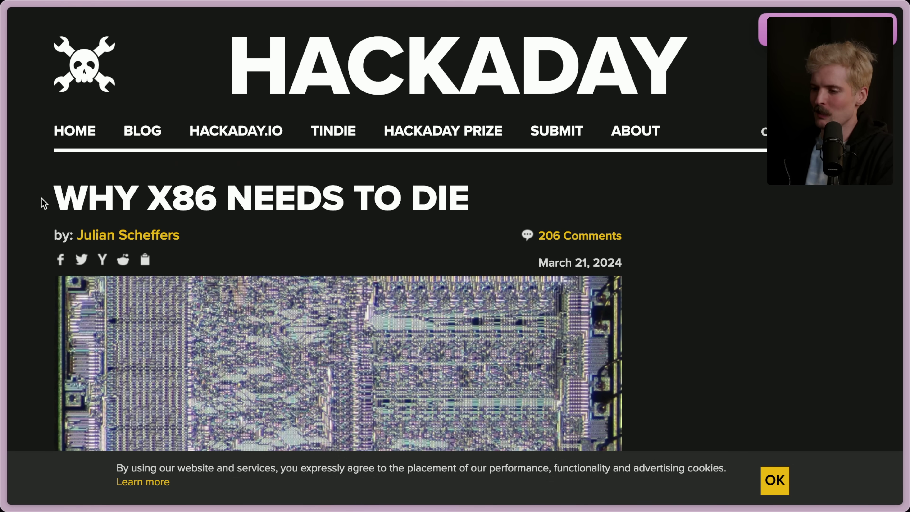
pyautogui.scroll(-1, 433, 234)
pyautogui.scroll(-15, 434, 235)
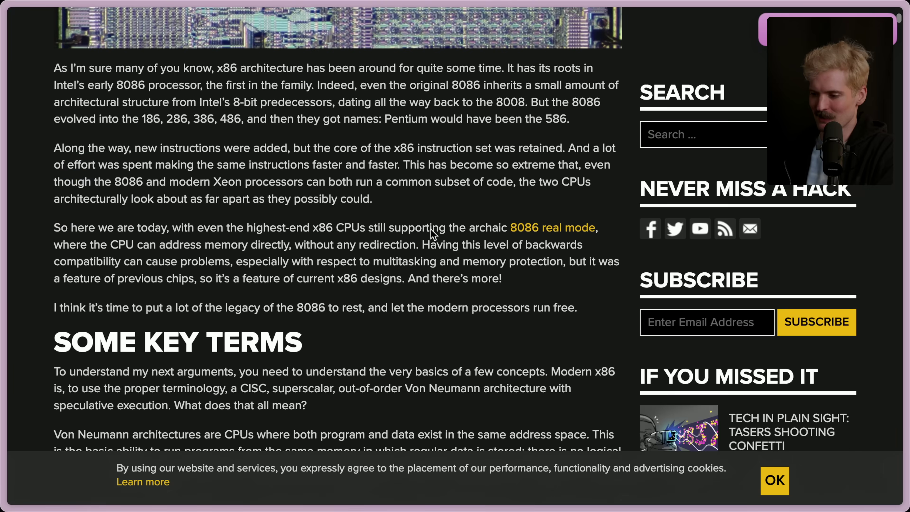
pyautogui.scroll(-20, 431, 229)
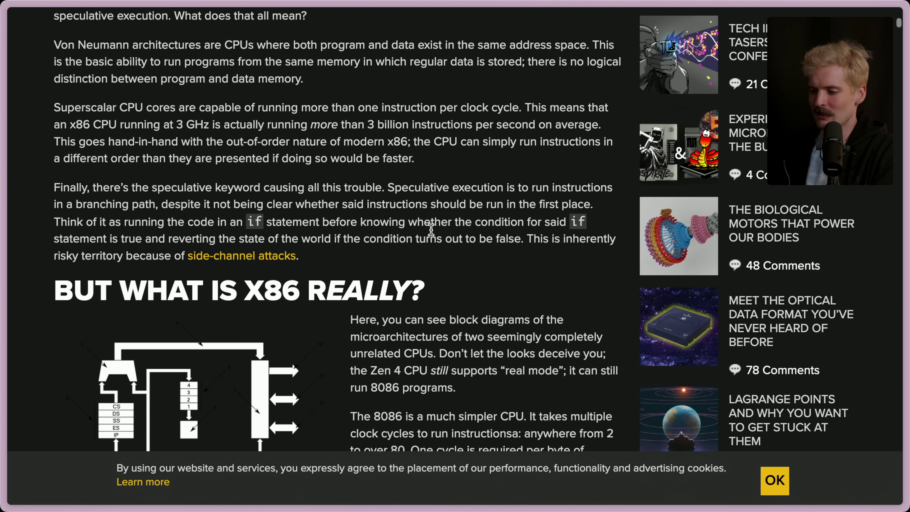
pyautogui.scroll(3, 433, 235)
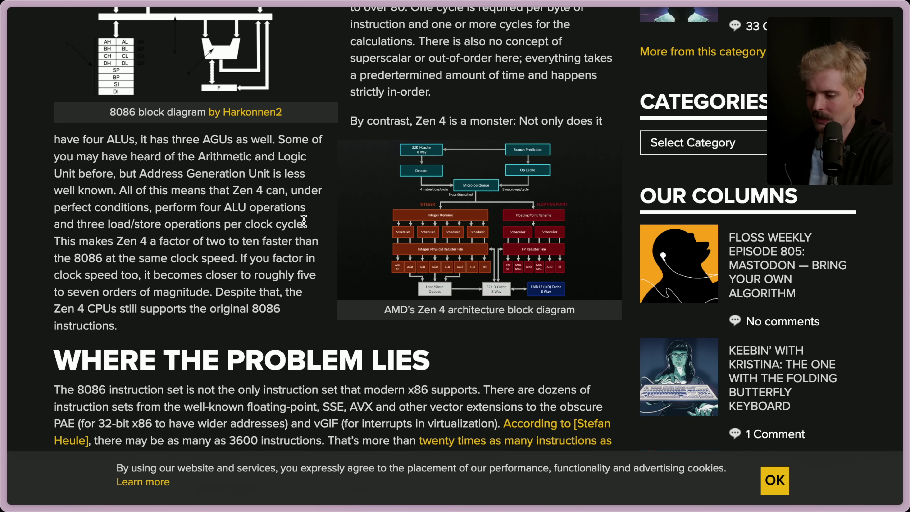
pyautogui.scroll(-7, 183, 248)
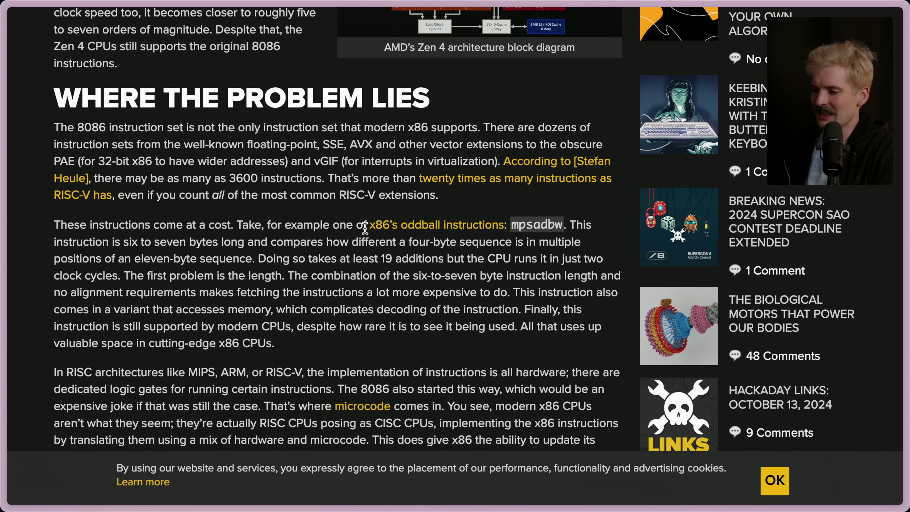
pyautogui.doubleClick(537, 224)
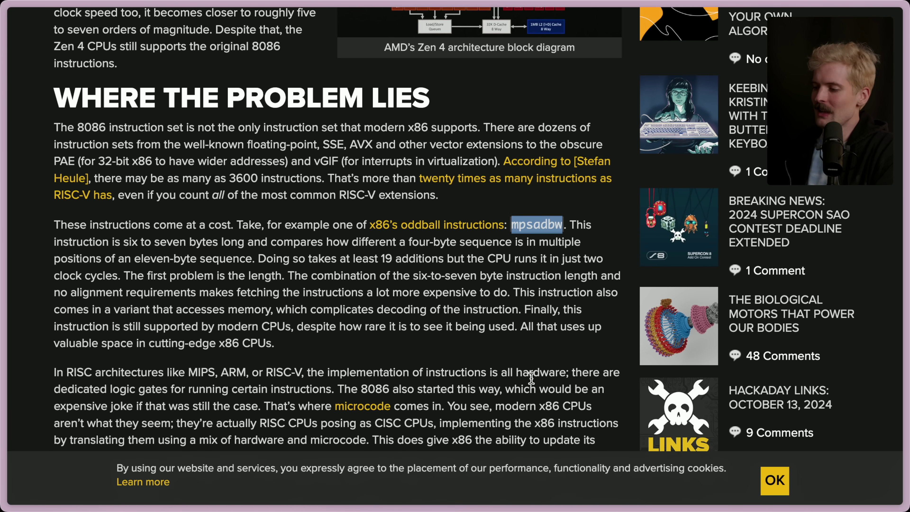
pyautogui.click(522, 355)
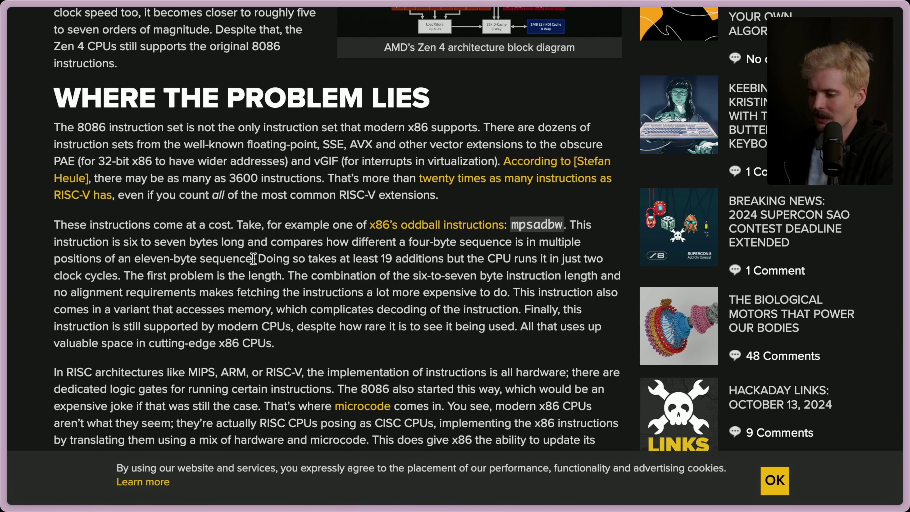
# - Highlight a paragraph's opening sentence, view the stream chats, then return to Tom's Hardware
pyautogui.moveTo(254, 258); pyautogui.dragTo(41, 229)
pyautogui.click(253, 277)
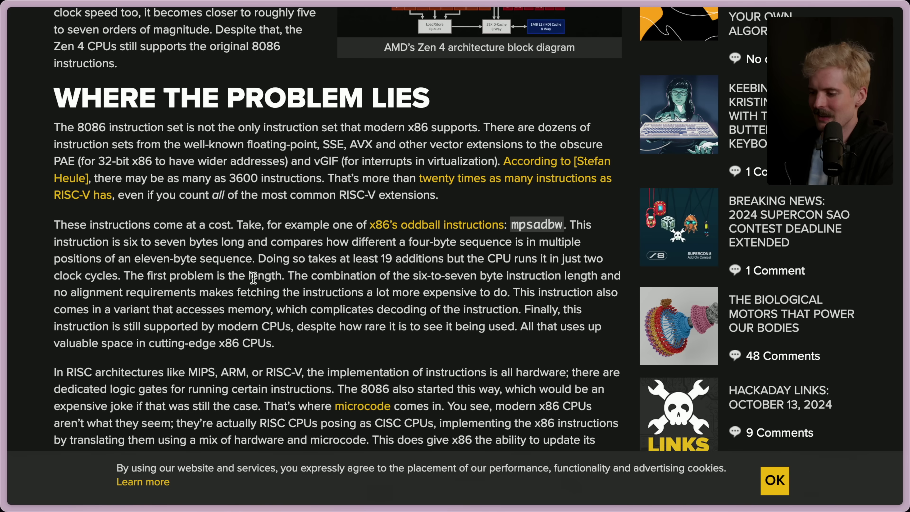
pyautogui.scroll(-2, 254, 277)
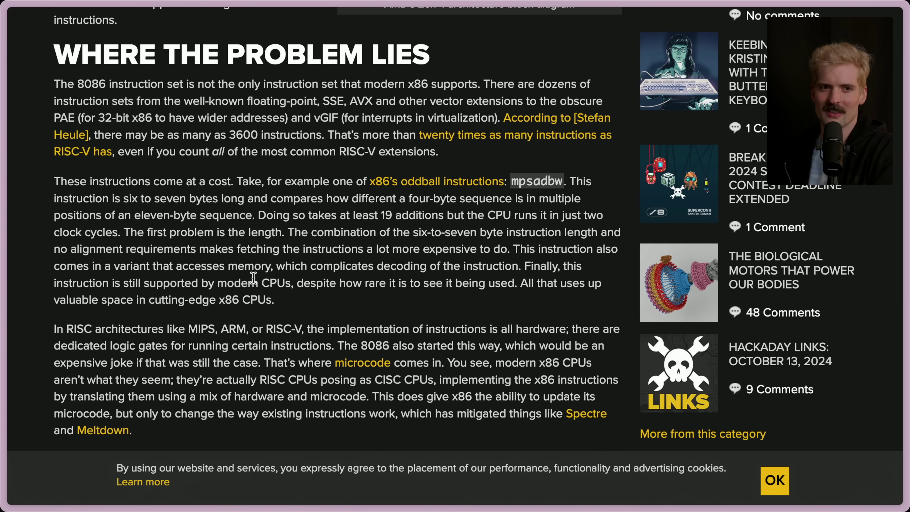
pyautogui.hotkey('alt', '2')
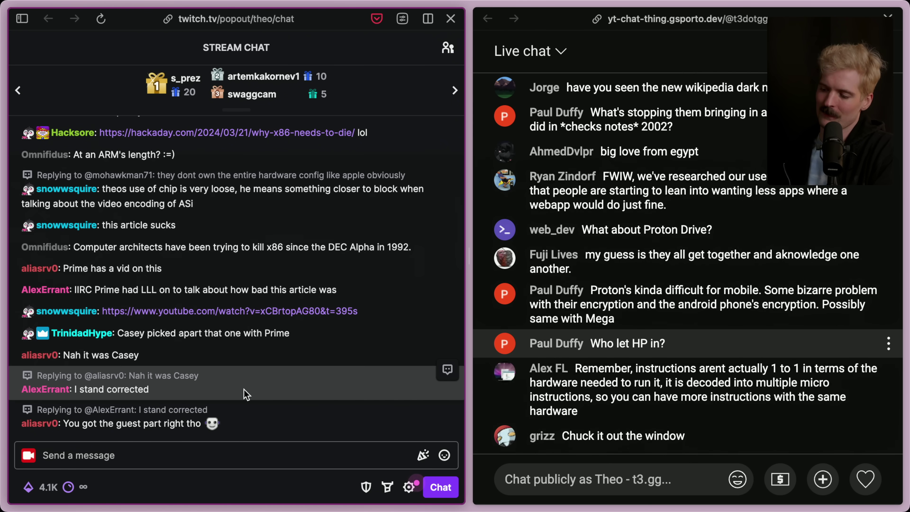
pyautogui.moveTo(3, 358)
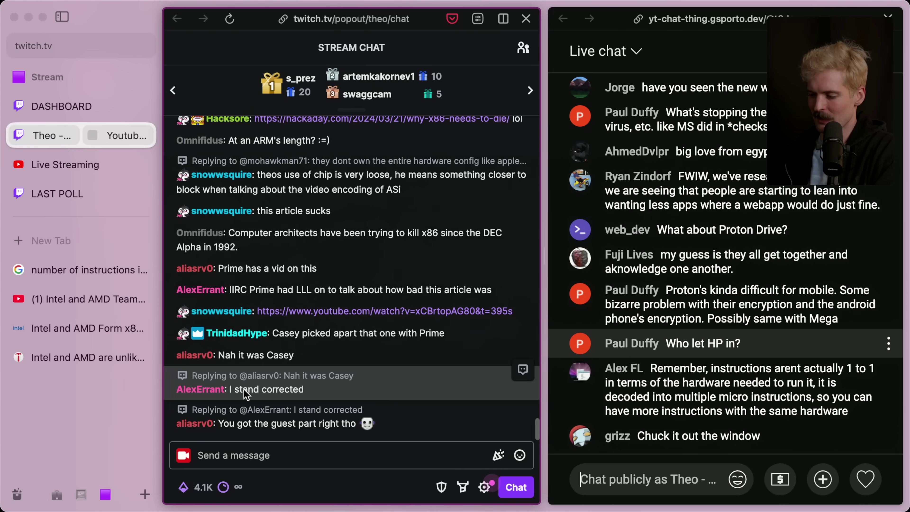
pyautogui.click(68, 358)
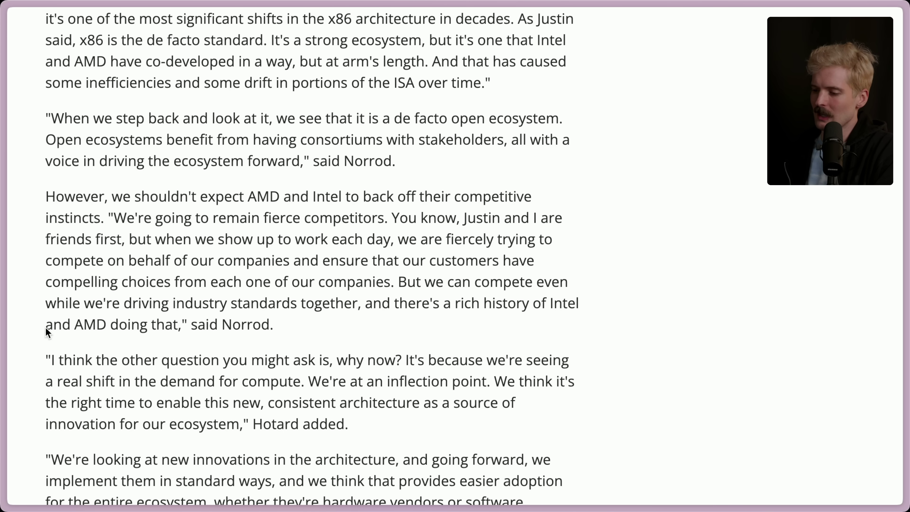
# - Highlight the Intel and AMD history quote and the Better collaboration paragraph while scrolling
pyautogui.moveTo(178, 325); pyautogui.dragTo(394, 302)
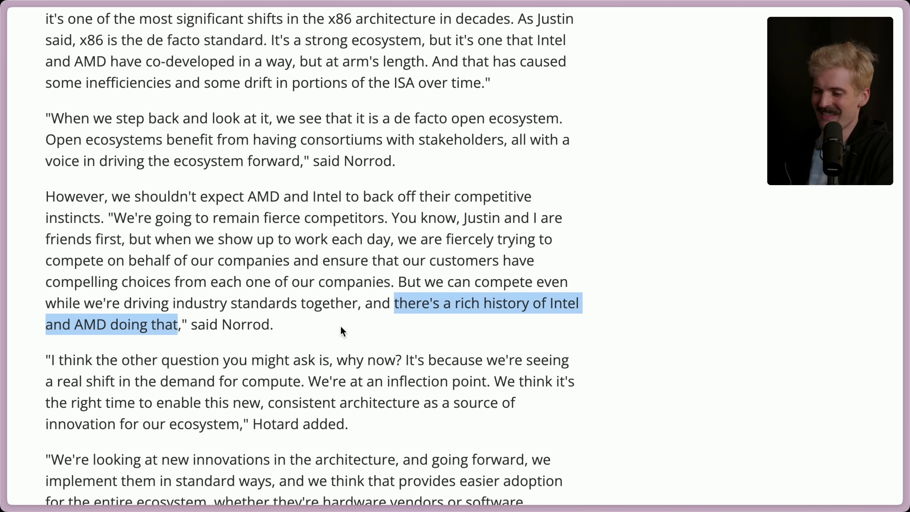
pyautogui.click(276, 347)
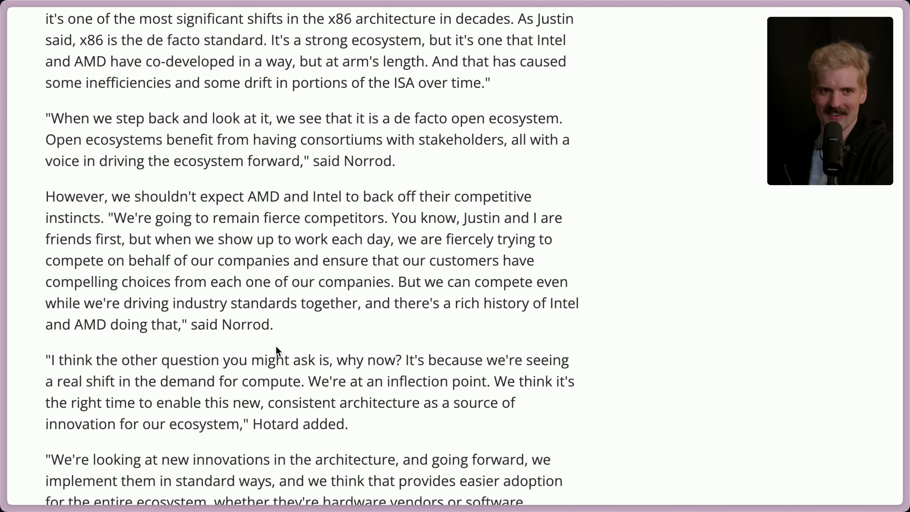
pyautogui.scroll(-3, 276, 346)
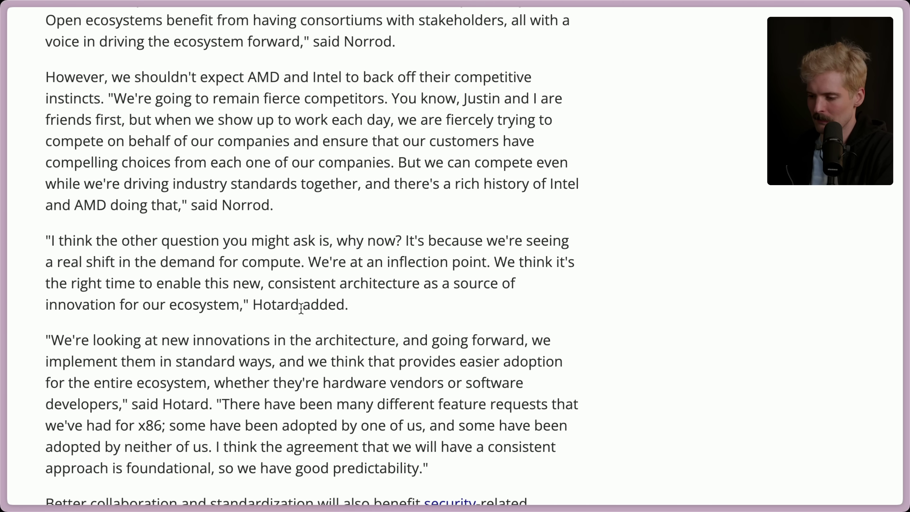
pyautogui.scroll(-1, 301, 308)
pyautogui.moveTo(348, 305); pyautogui.dragTo(44, 239)
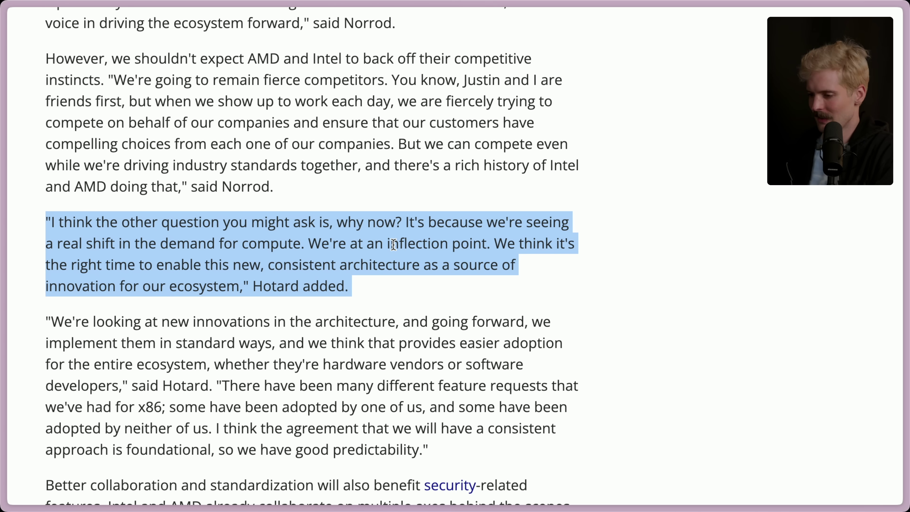
pyautogui.scroll(-8, 393, 245)
pyautogui.moveTo(48, 171); pyautogui.dragTo(129, 323)
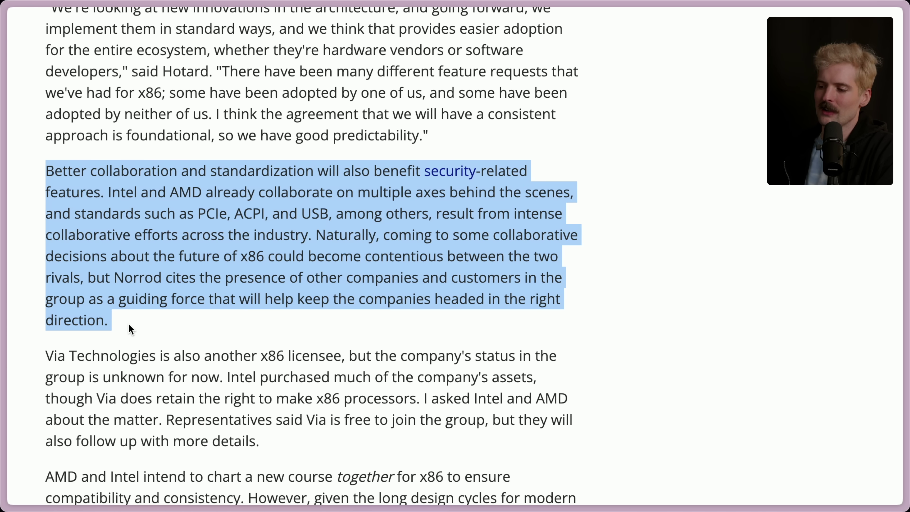
pyautogui.click(138, 318)
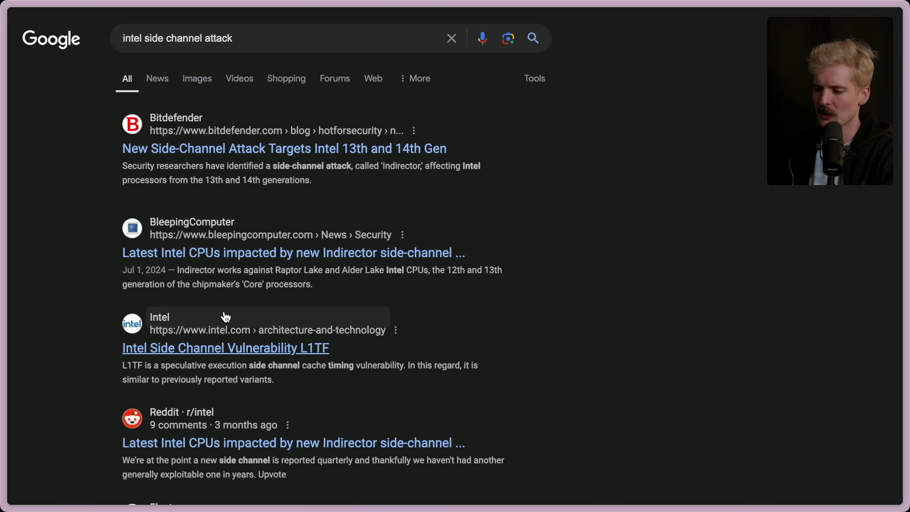
# - Scroll down the Google results for 'intel side channel attack'
pyautogui.scroll(-5, 226, 316)
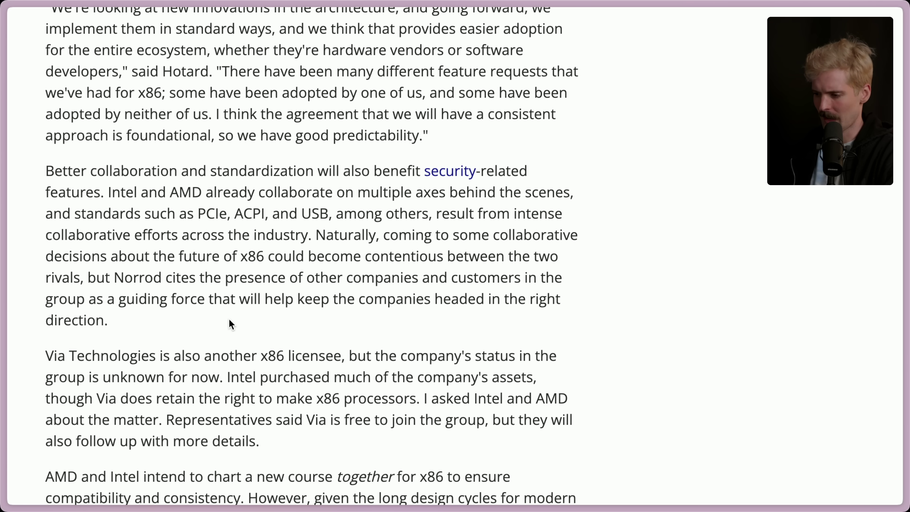
pyautogui.scroll(-5, 362, 230)
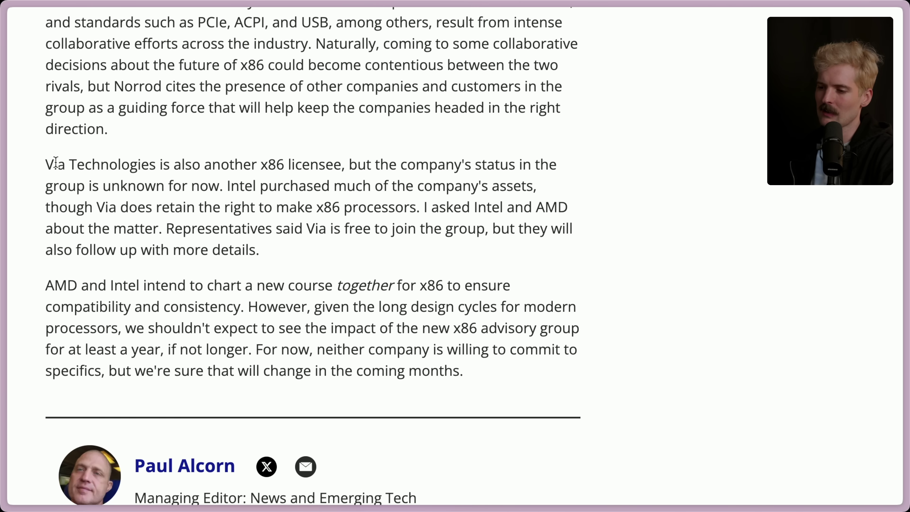
pyautogui.moveTo(48, 163); pyautogui.dragTo(341, 168)
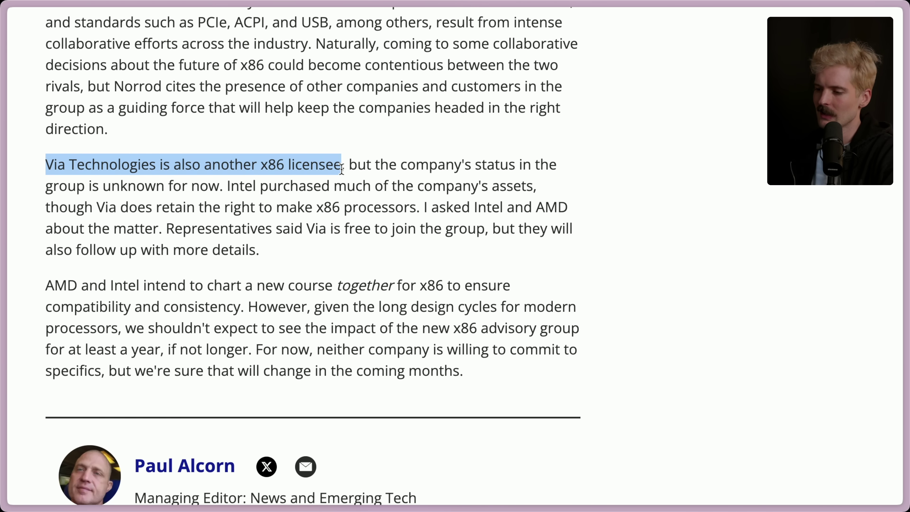
pyautogui.click(341, 168)
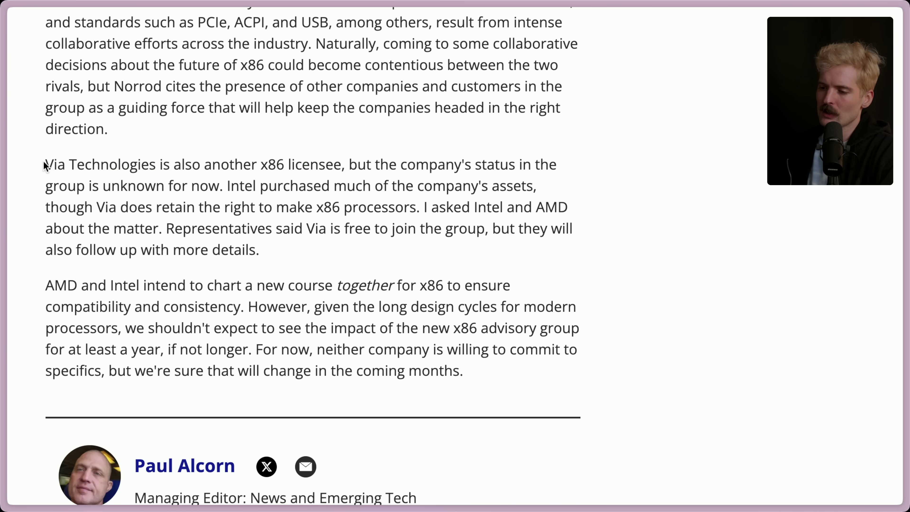
pyautogui.moveTo(46, 163); pyautogui.dragTo(156, 161)
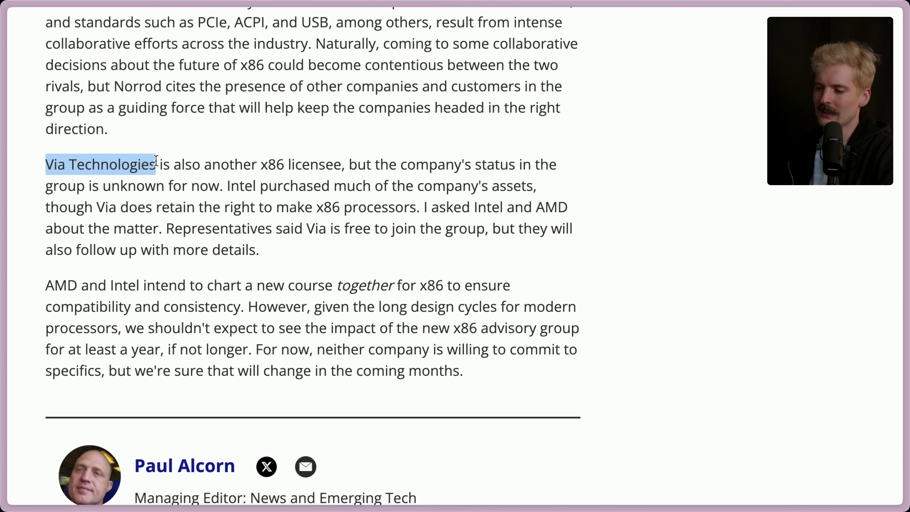
pyautogui.click(126, 167)
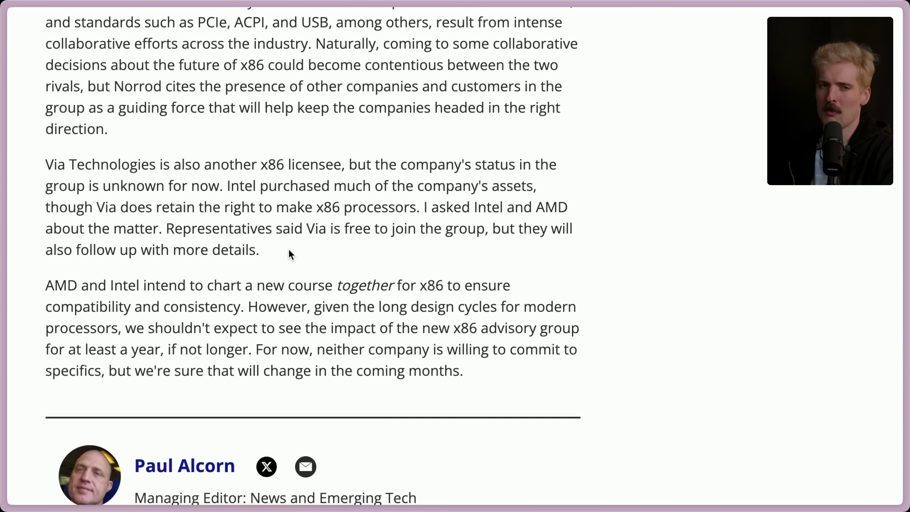
pyautogui.scroll(-3, 289, 249)
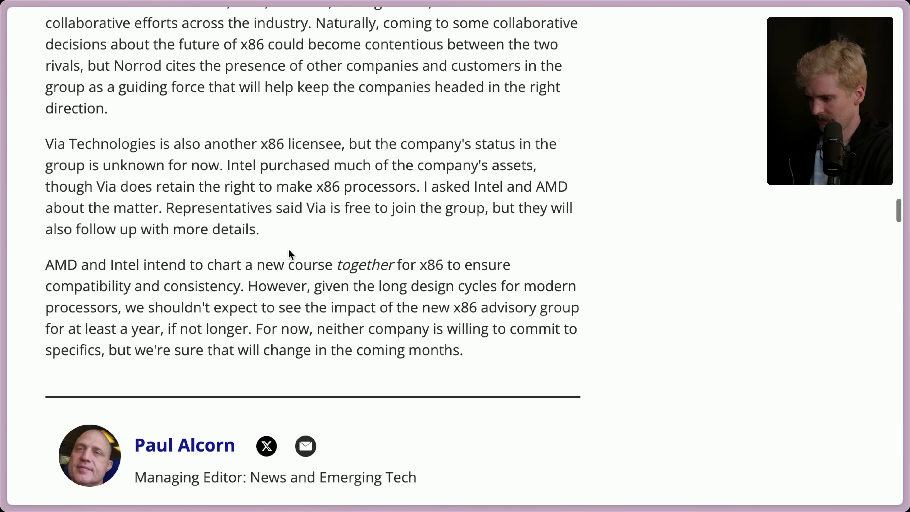
pyautogui.moveTo(252, 302); pyautogui.dragTo(250, 258)
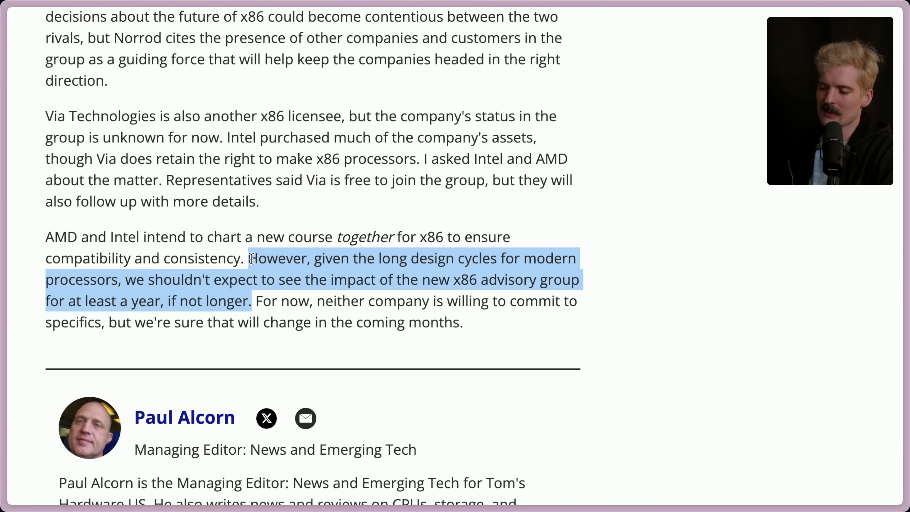
pyautogui.click(481, 319)
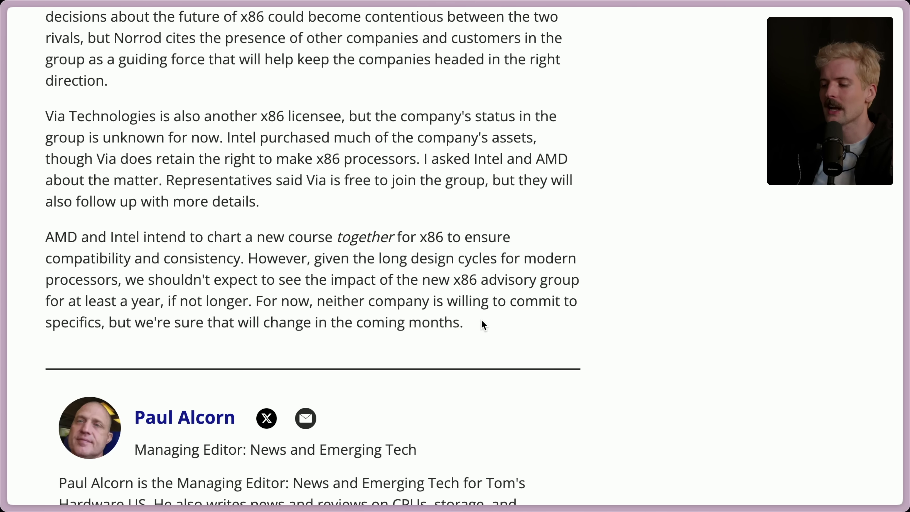